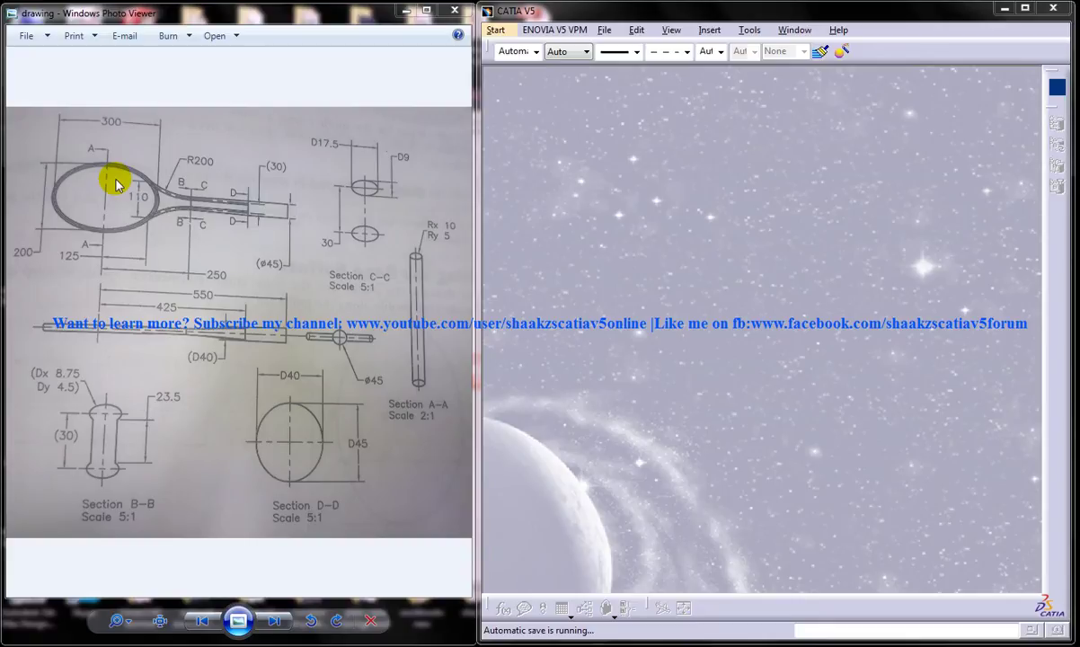
Create a new part named Part1 in the Wireframe and Surface Design workbench
click(495, 30)
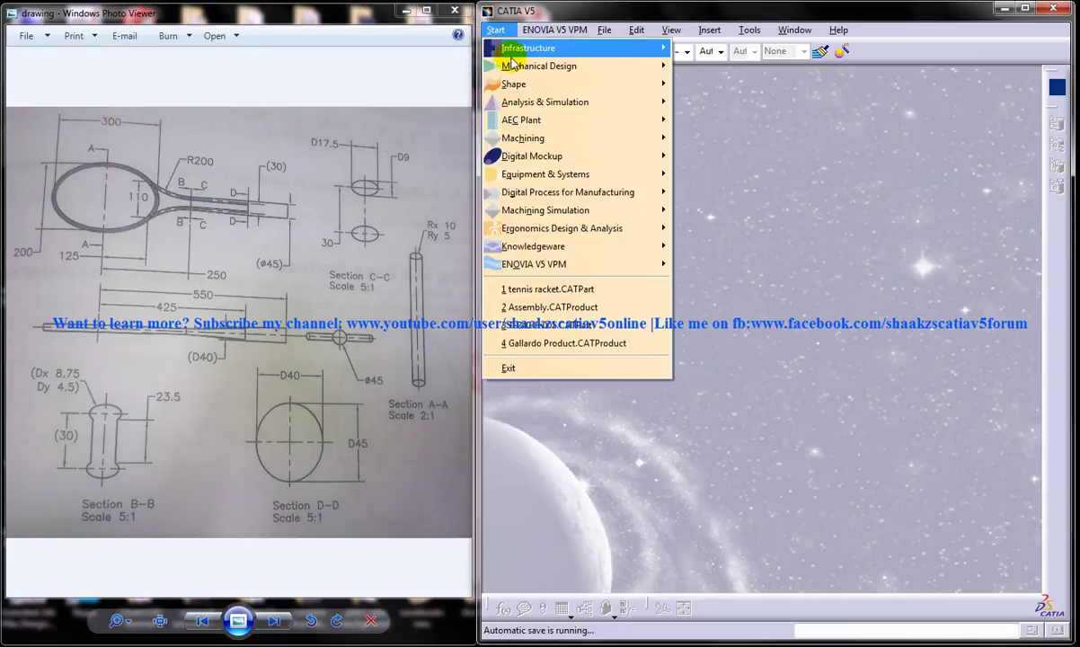
mouse_move(521, 65)
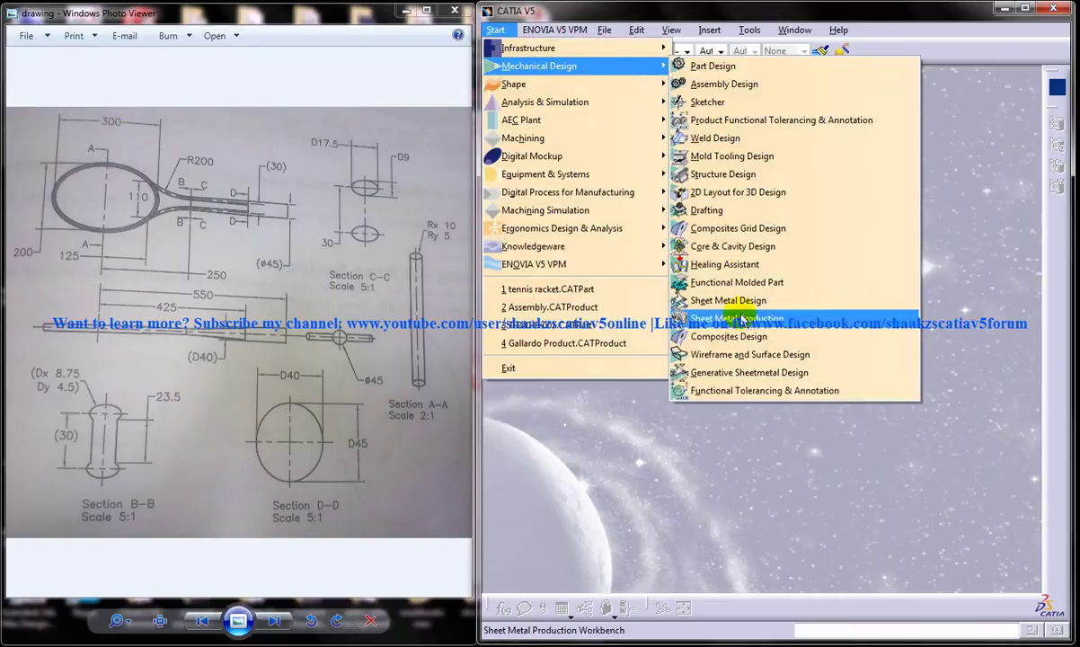
click(747, 371)
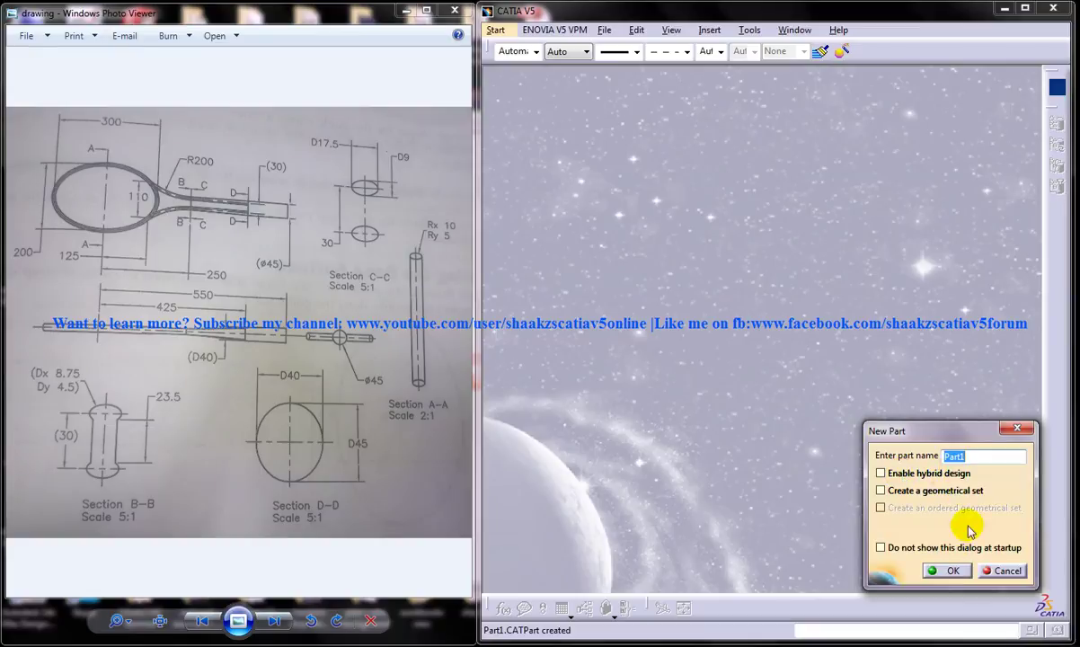
click(949, 571)
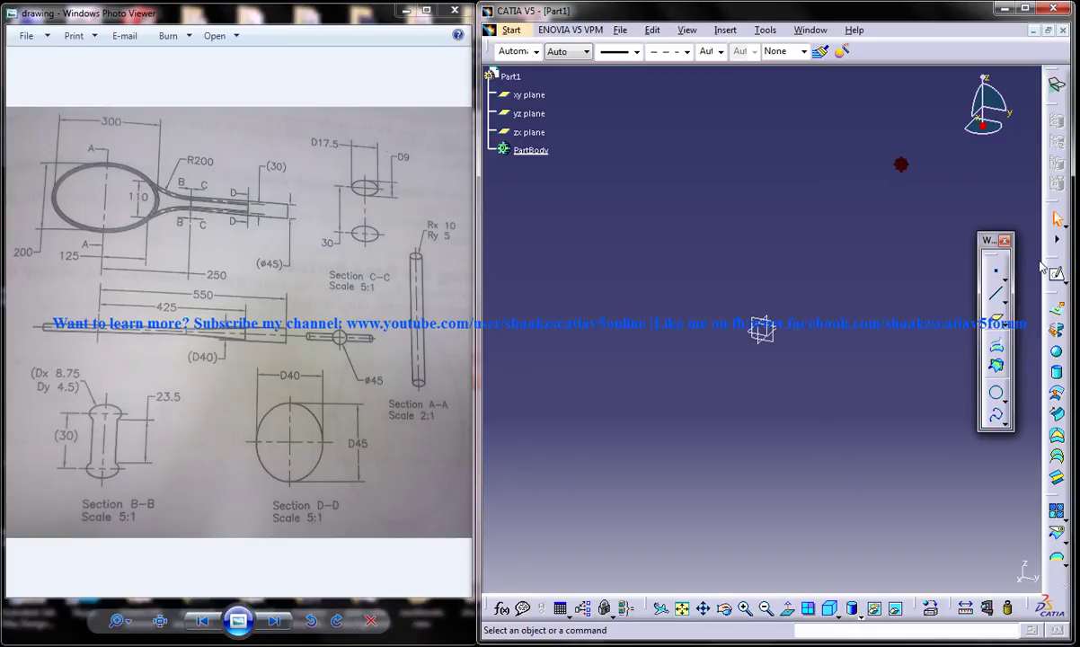
Sketch an ellipse centred on the origin in the xy plane, about 56 mm wide and 94 mm high
click(1056, 273)
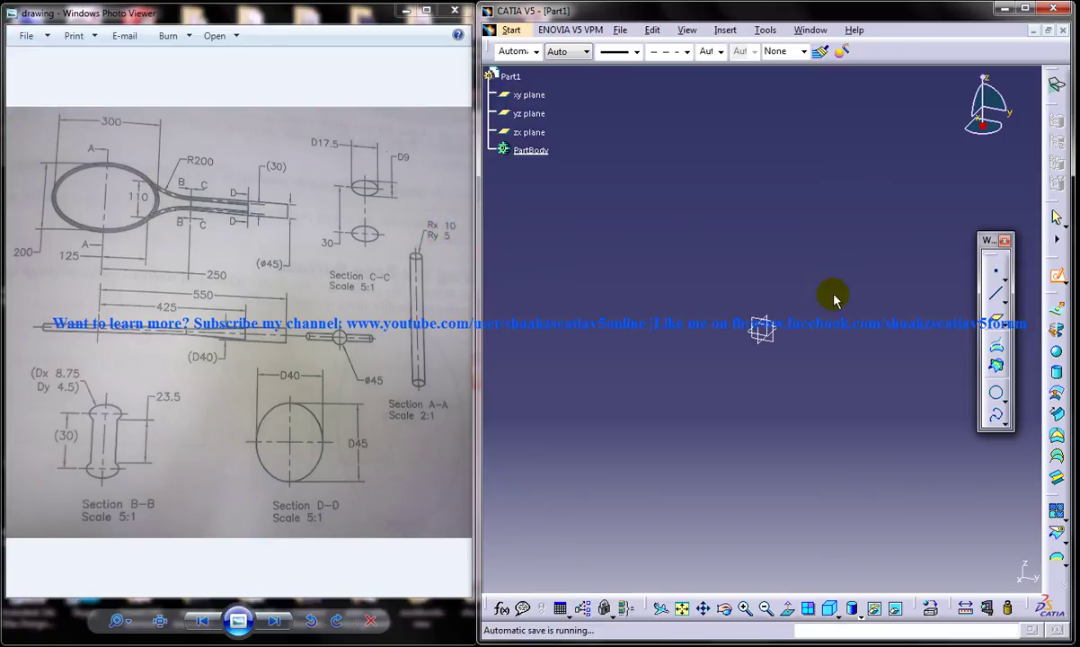
click(784, 329)
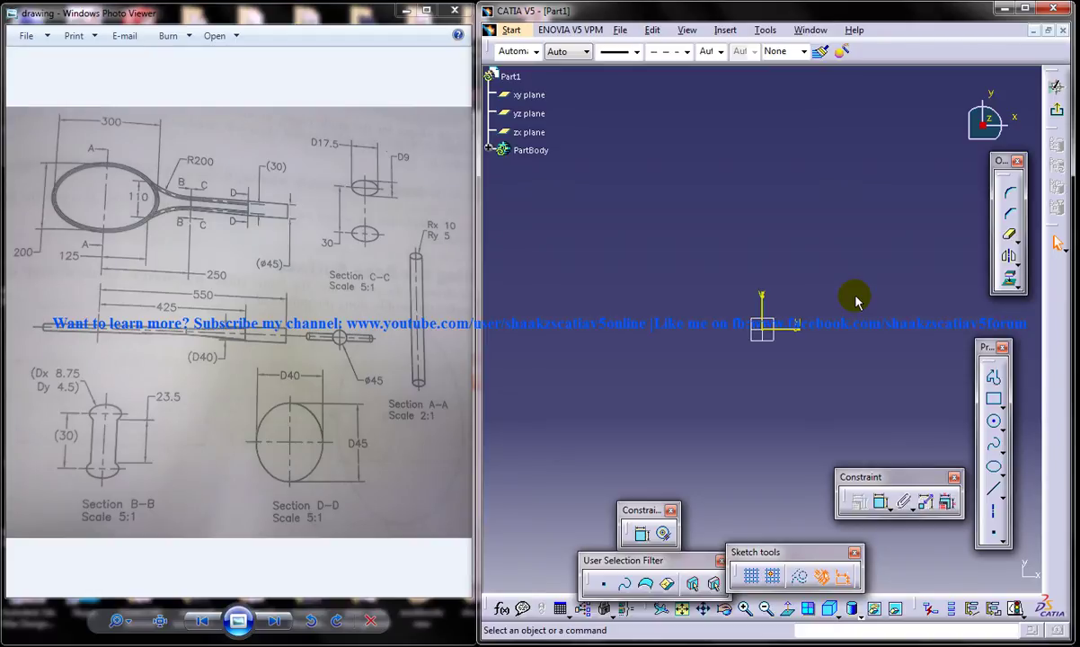
click(994, 468)
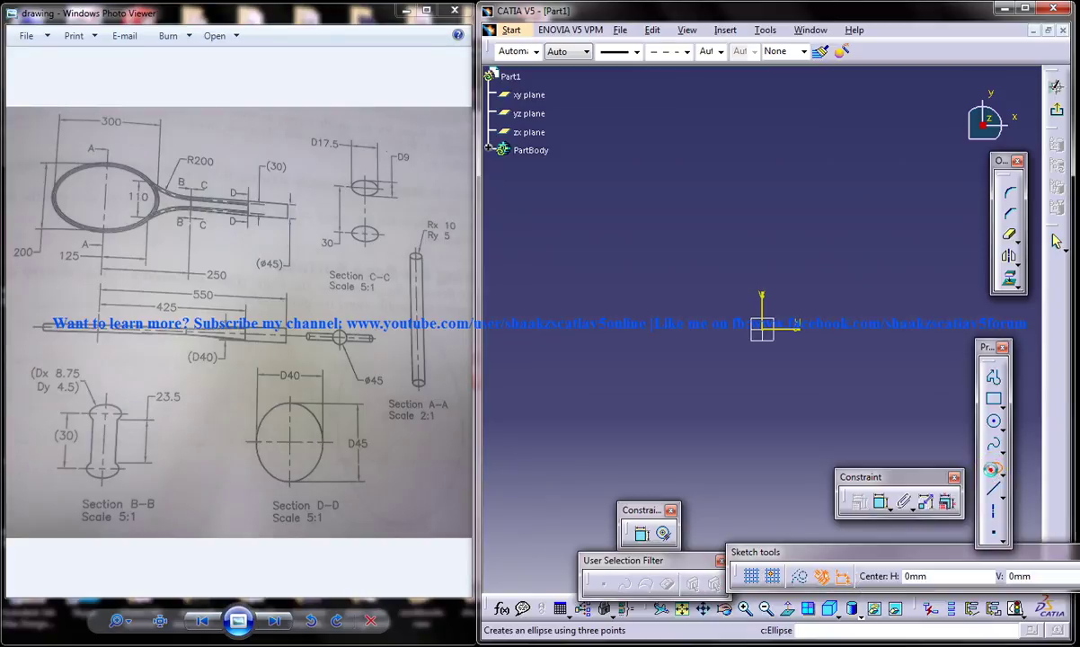
click(764, 329)
click(815, 308)
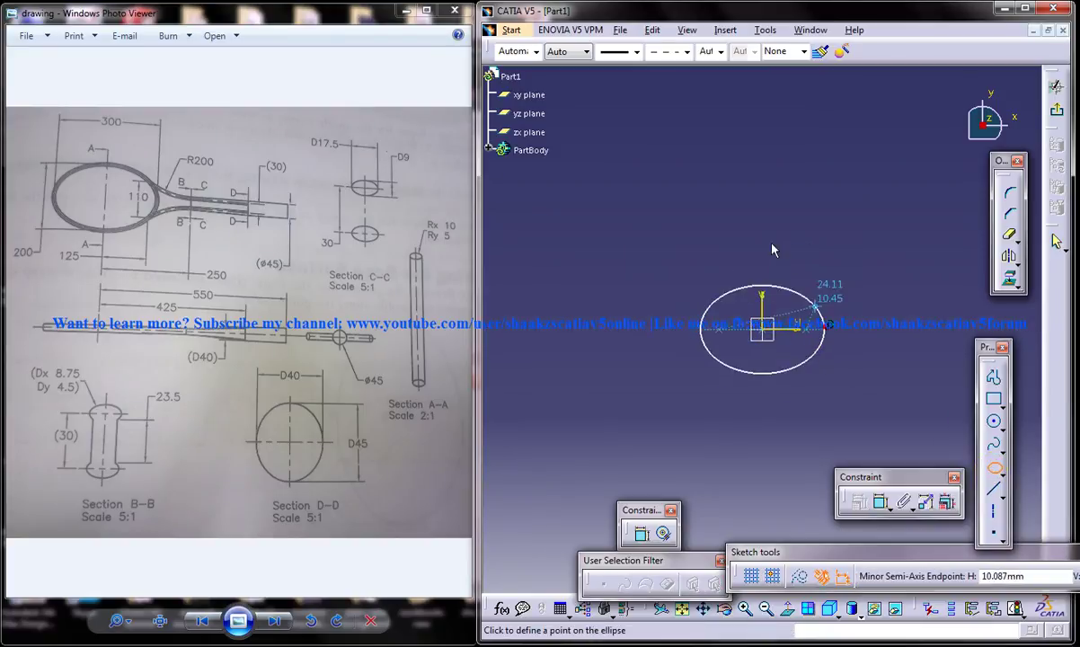
click(762, 227)
Dimension the ellipse's horizontal diameter and set it to 200 mm
click(883, 504)
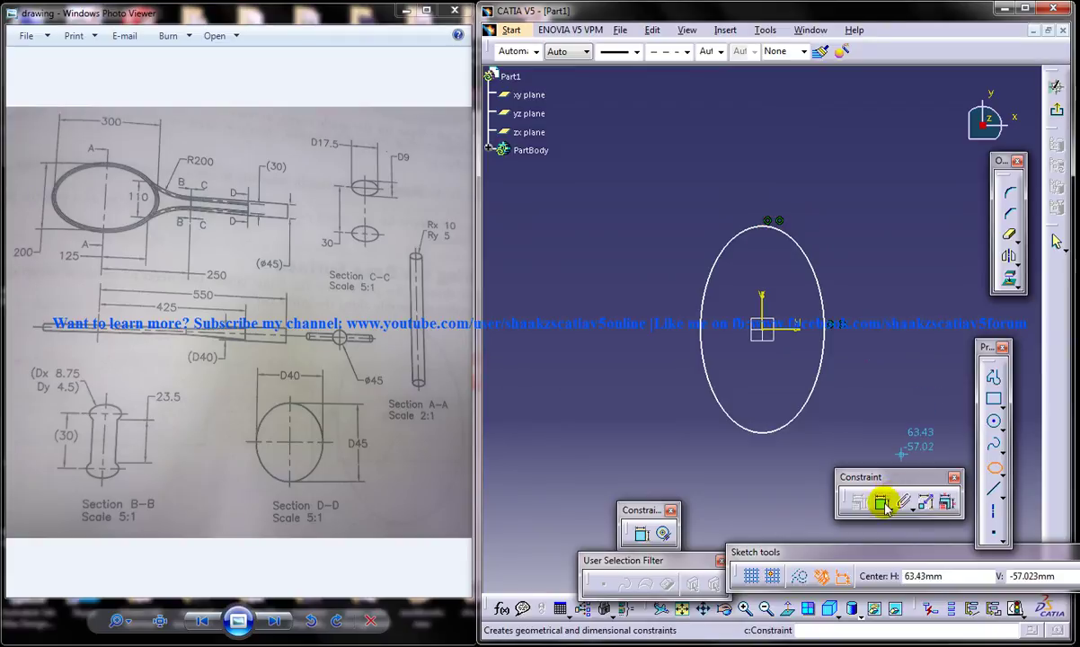
click(824, 338)
click(812, 451)
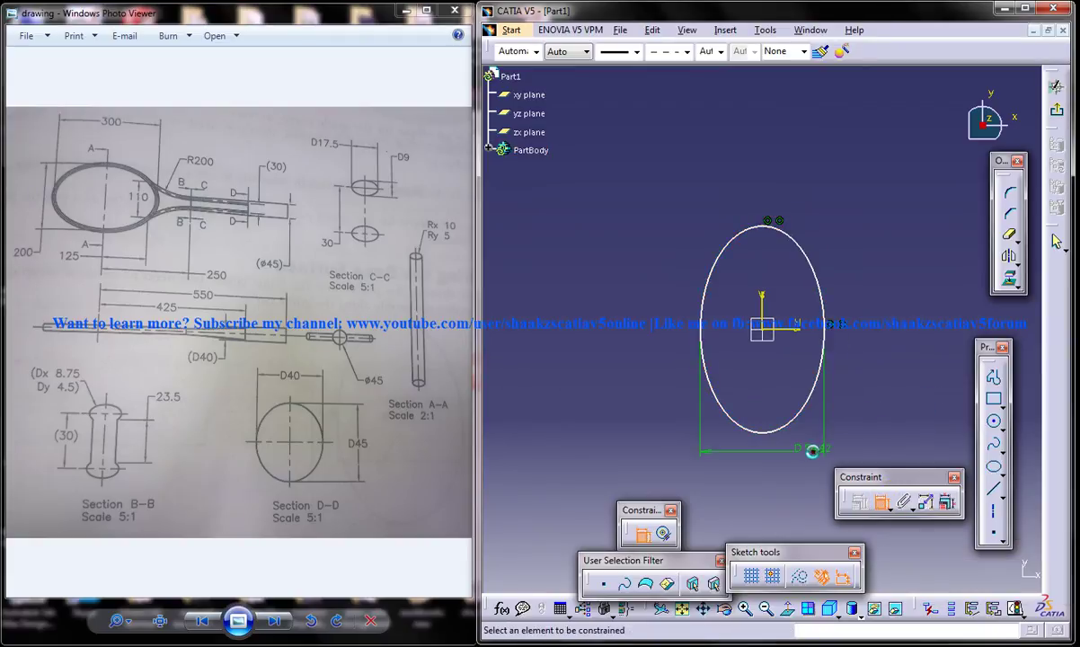
double_click(812, 451)
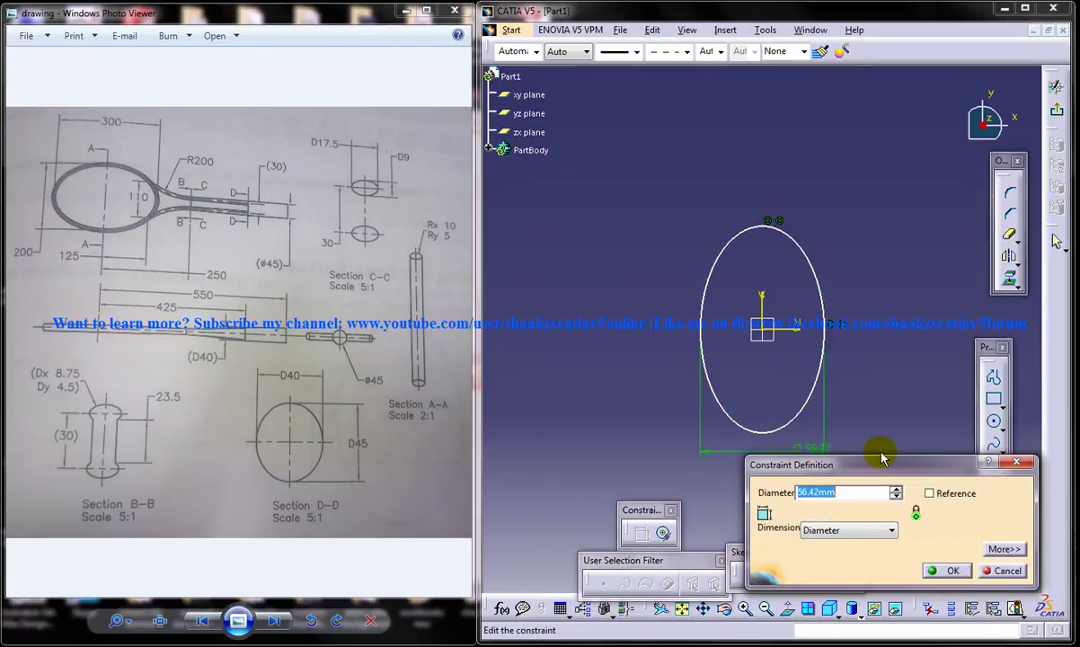
text(200)
key(Return)
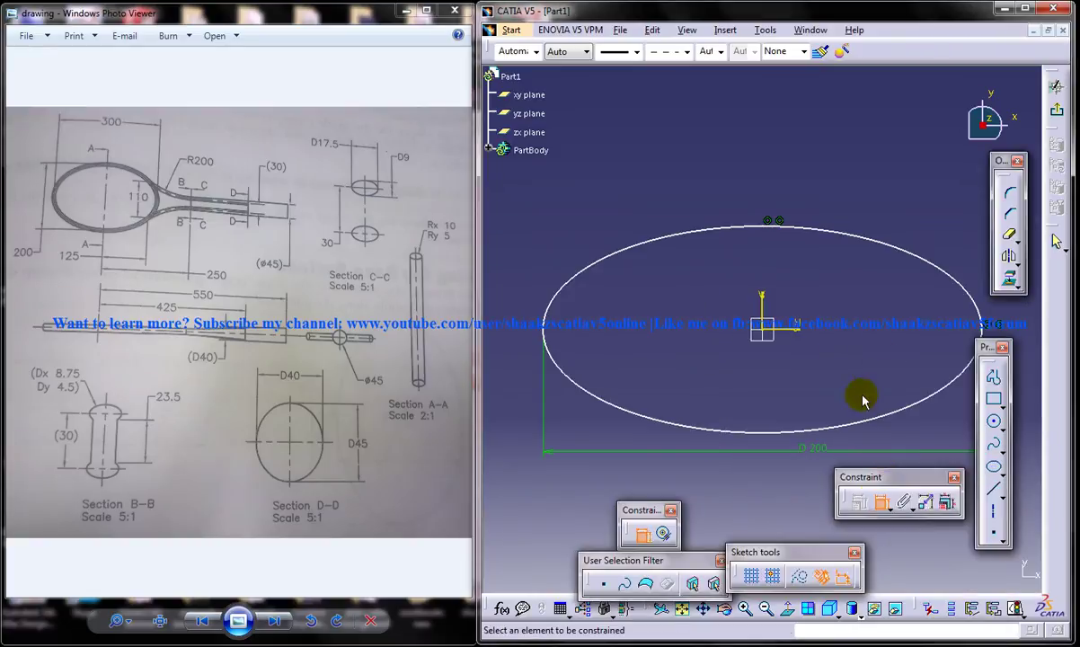
click(762, 313)
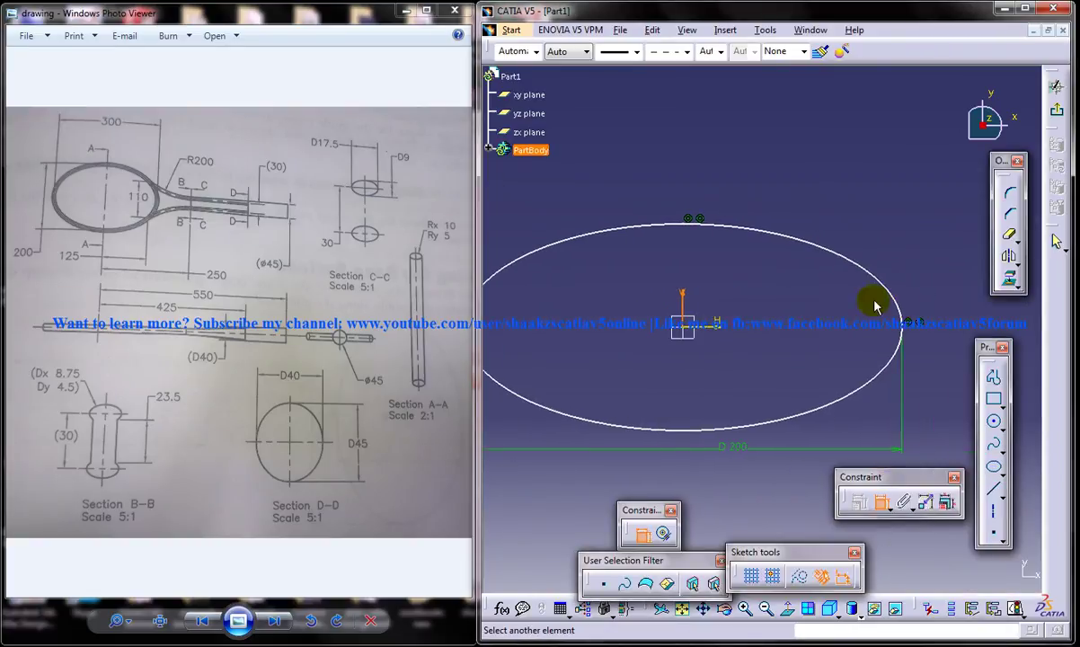
click(876, 306)
right_click(839, 205)
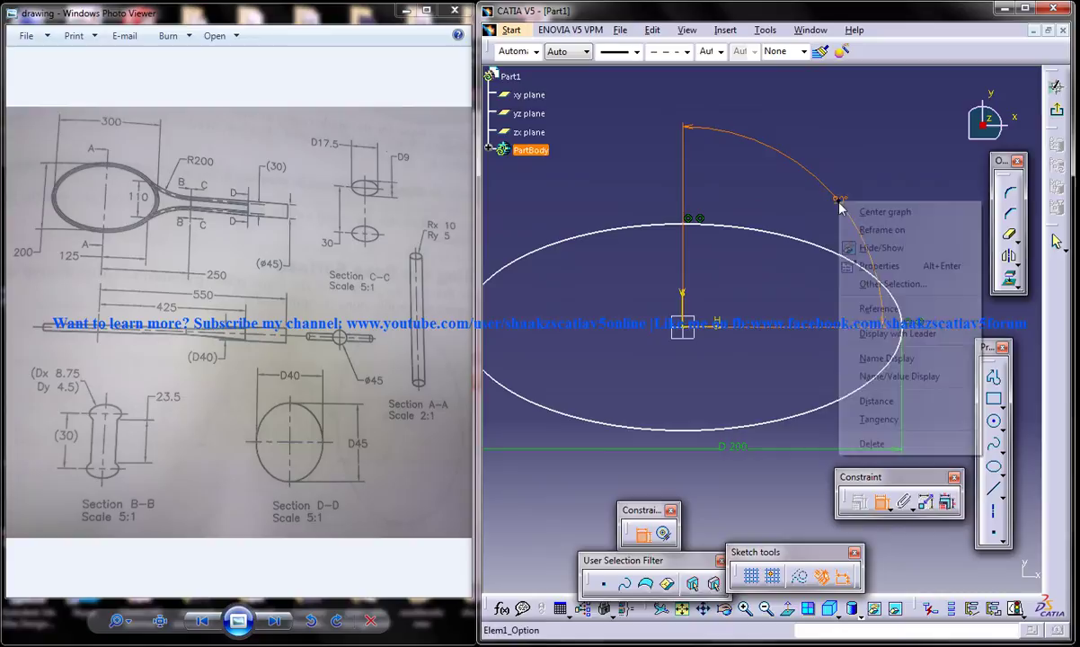
click(876, 401)
click(897, 301)
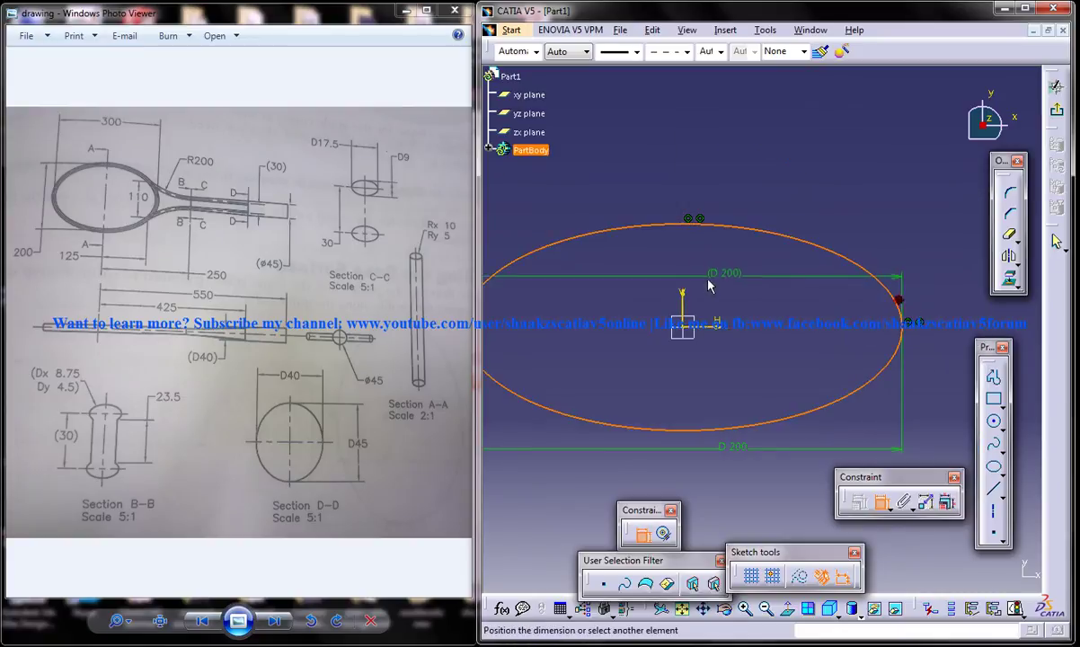
click(683, 299)
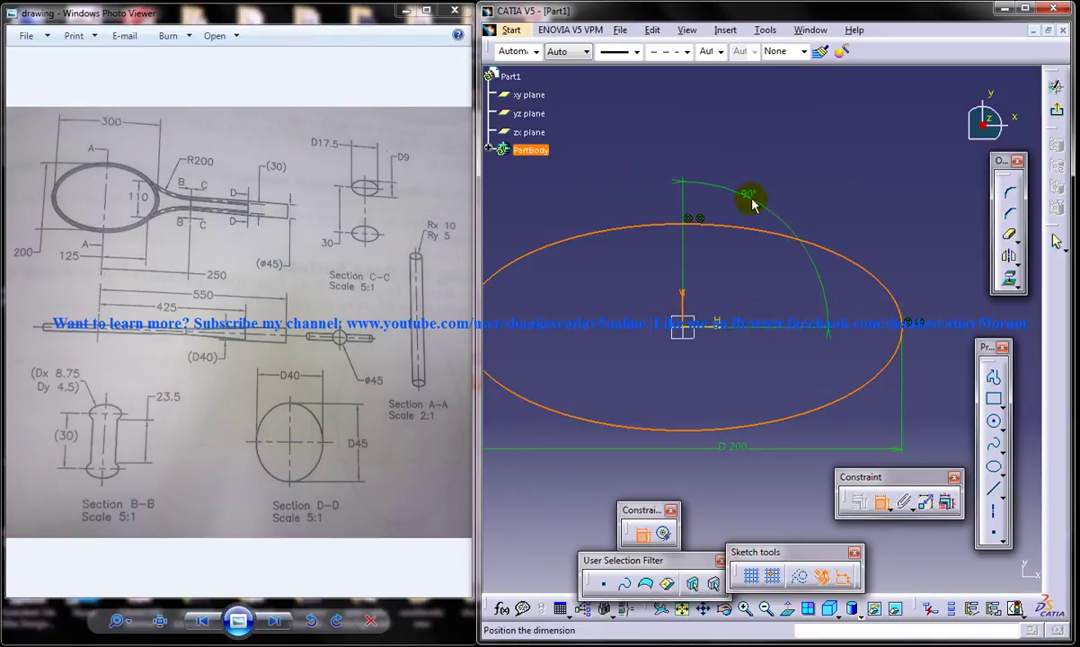
key(Escape)
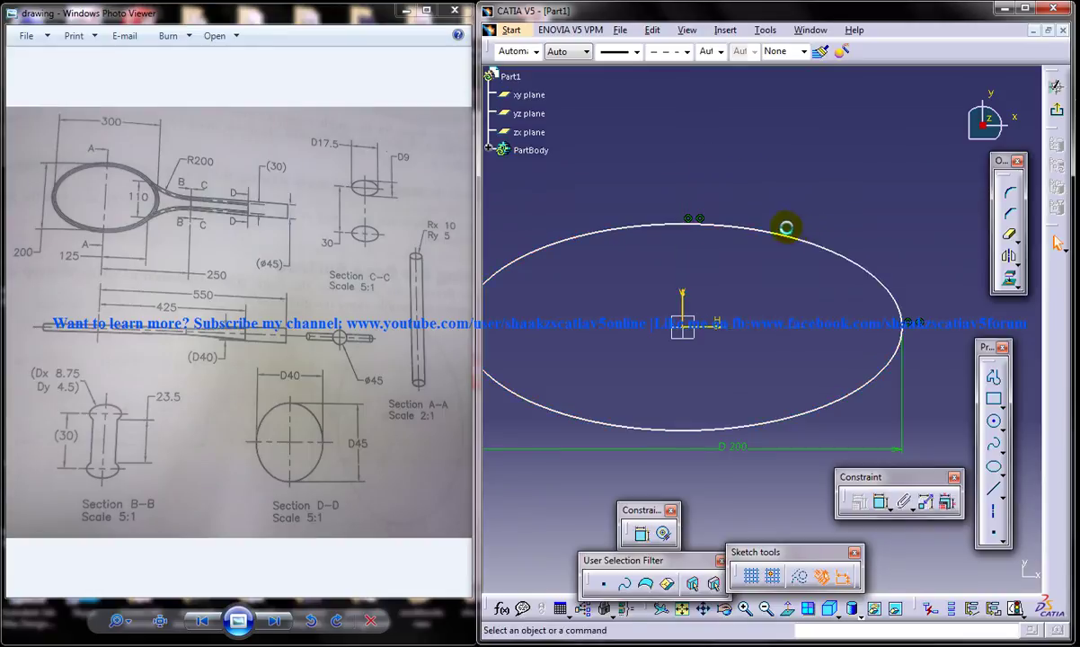
Add a distance dimension from the vertical axis to the ellipse's side, and delete it
click(880, 501)
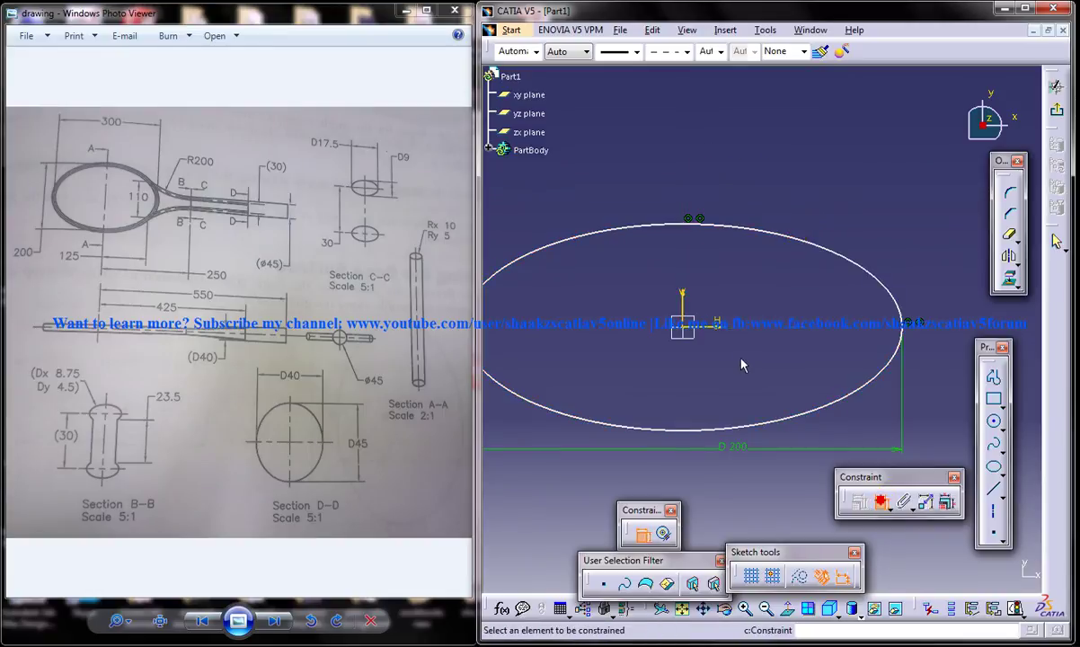
click(683, 327)
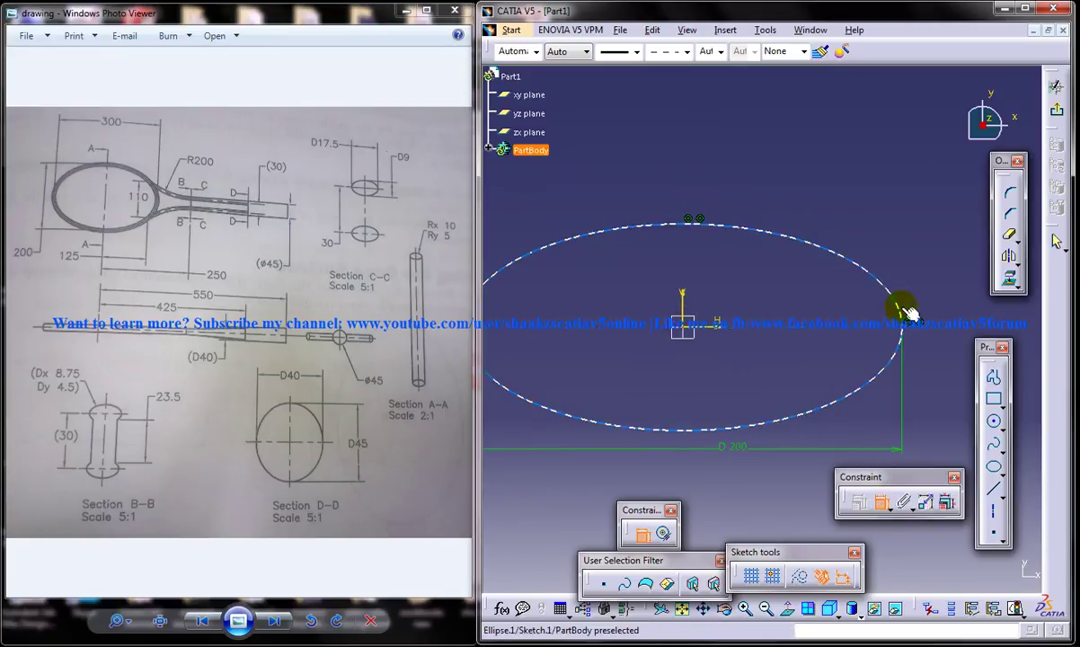
click(906, 308)
click(804, 167)
double_click(802, 166)
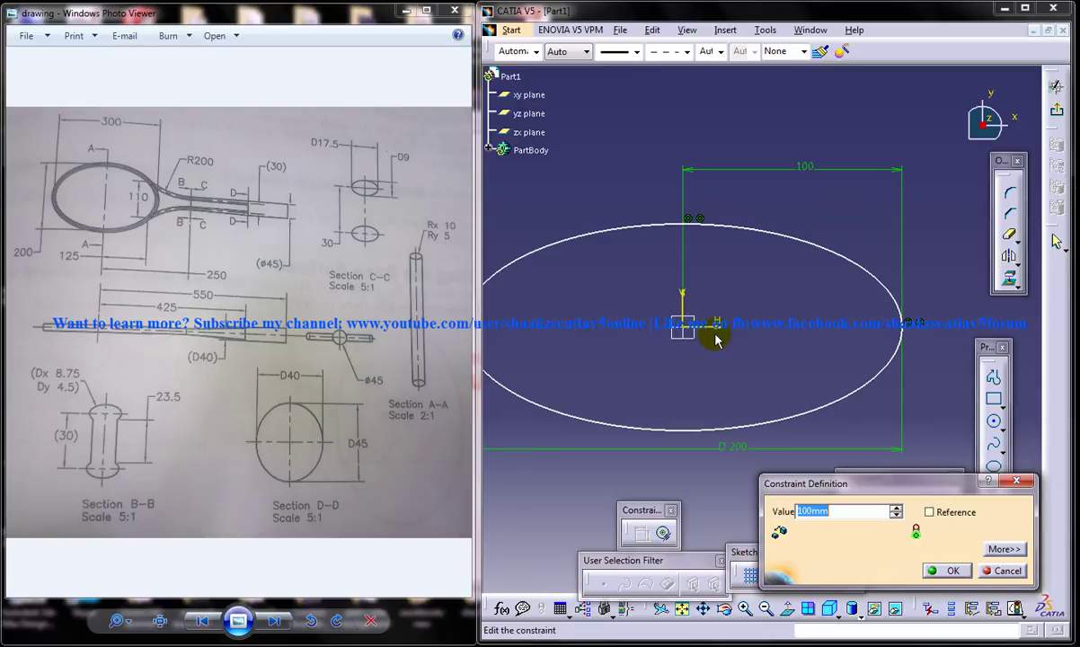
mouse_move(719, 289)
middle_down()
mouse_move(718, 308)
mouse_move(732, 299)
middle_up()
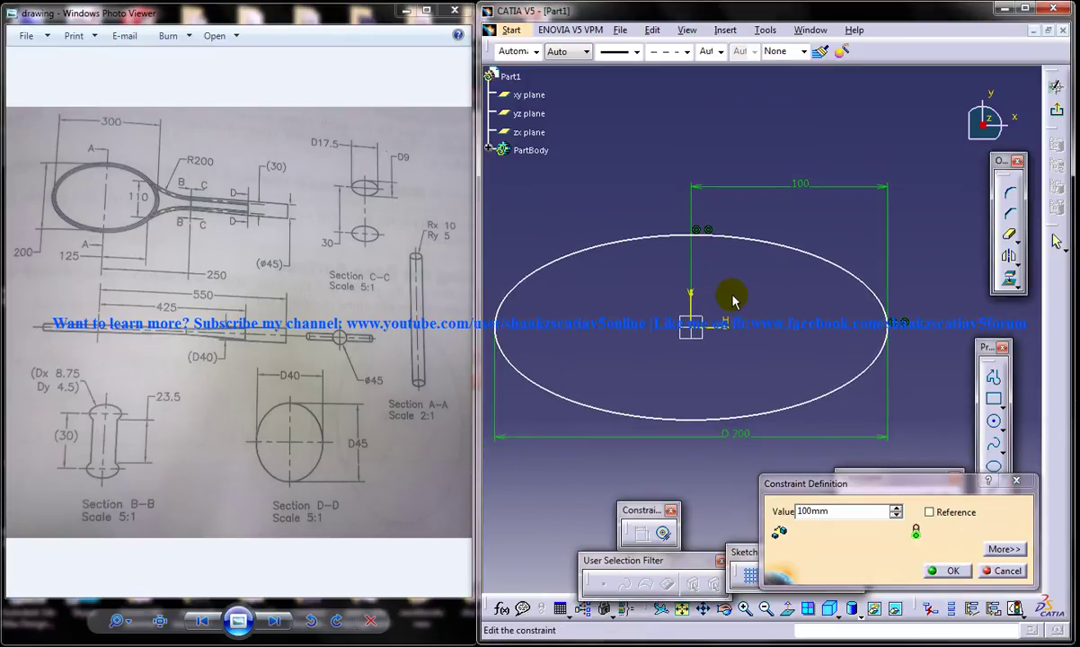
right_click(798, 185)
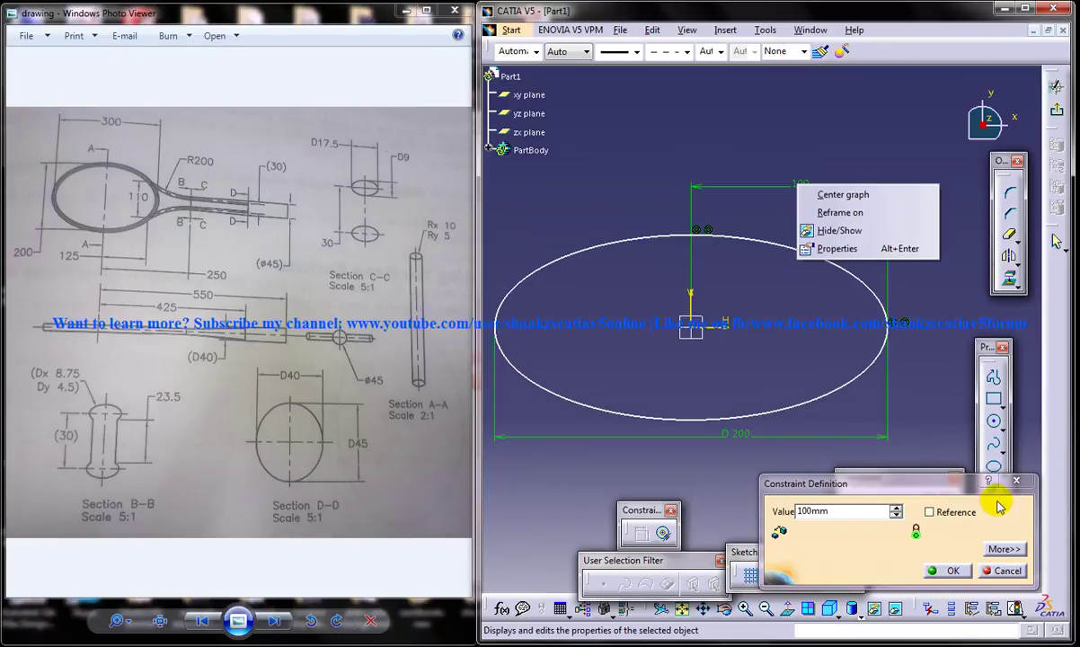
click(1013, 484)
click(1014, 485)
right_click(796, 186)
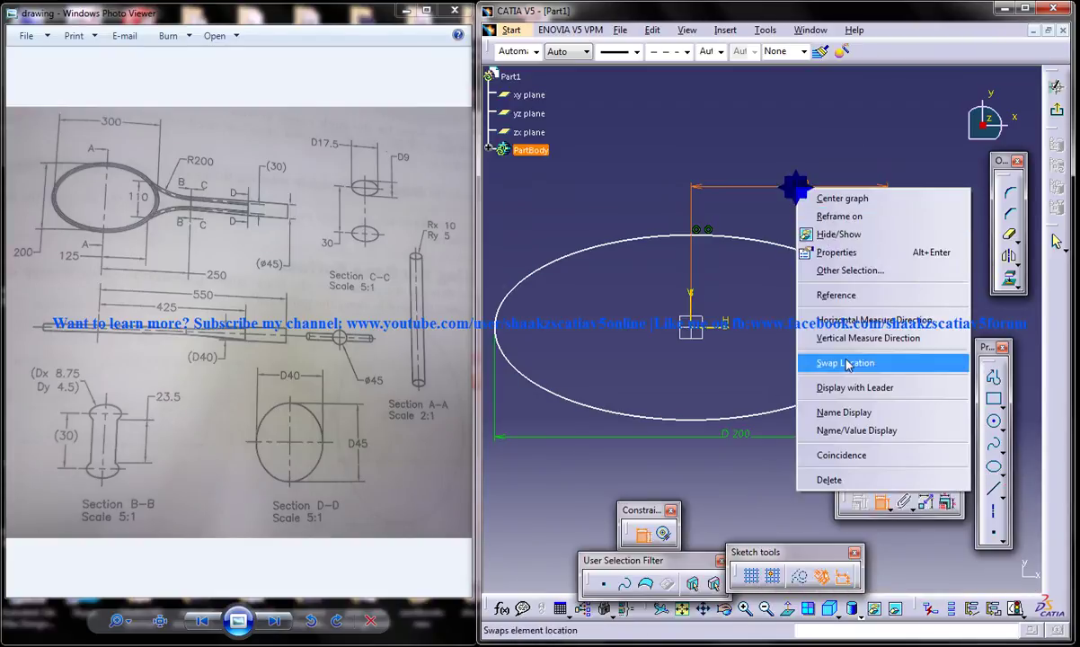
click(841, 481)
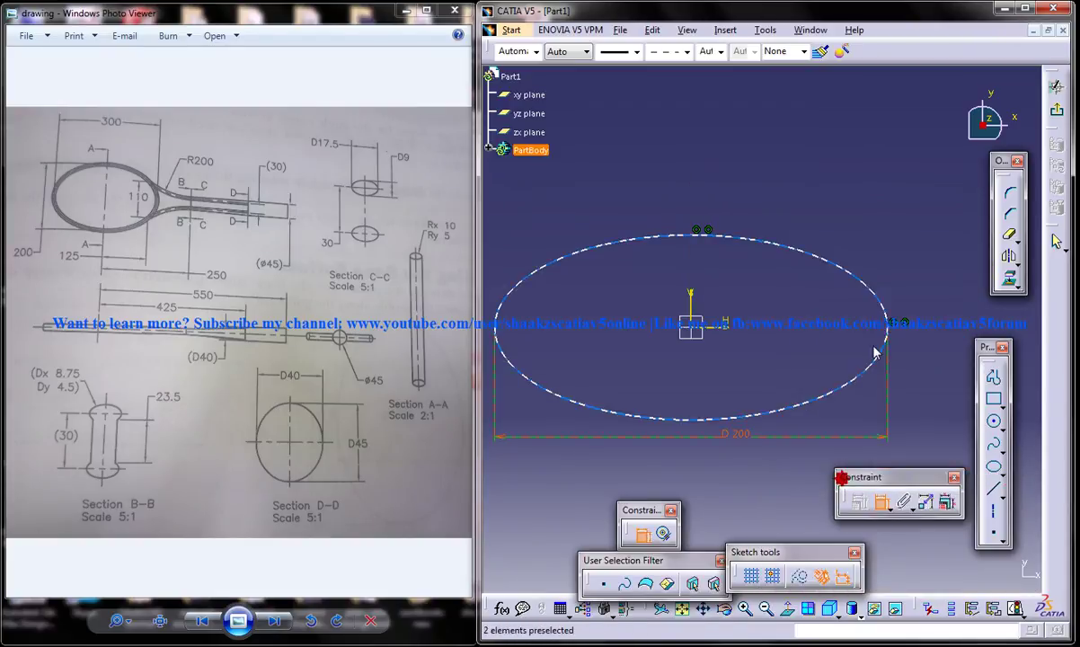
Dimension the ellipse's vertical semi-axis from the horizontal axis, set it to 150 mm, and exit the sketch
click(882, 503)
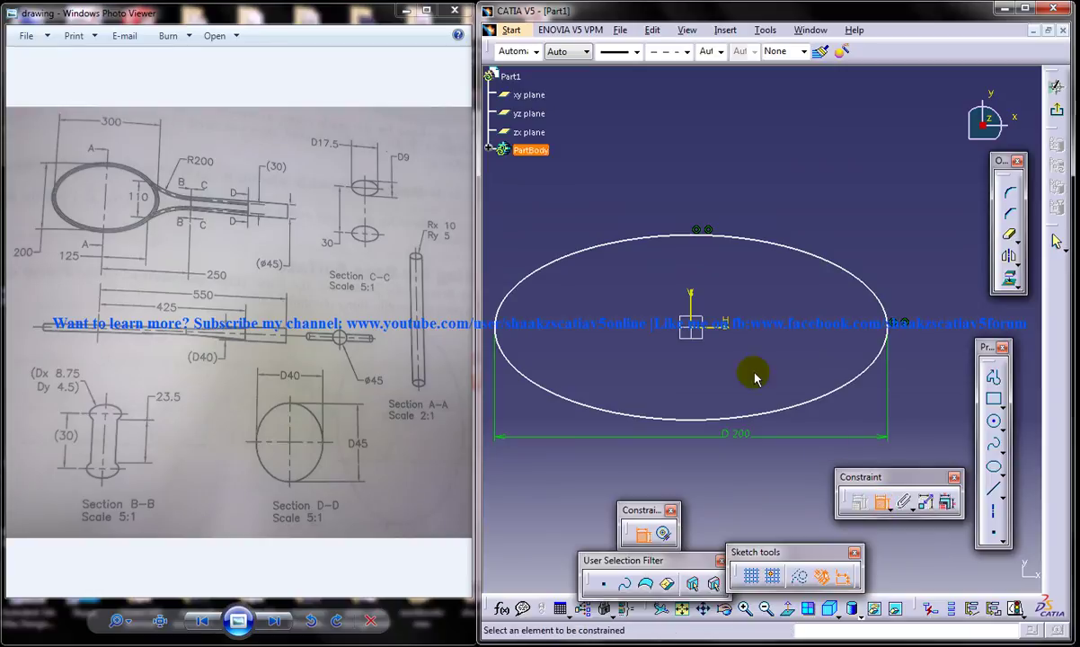
click(696, 332)
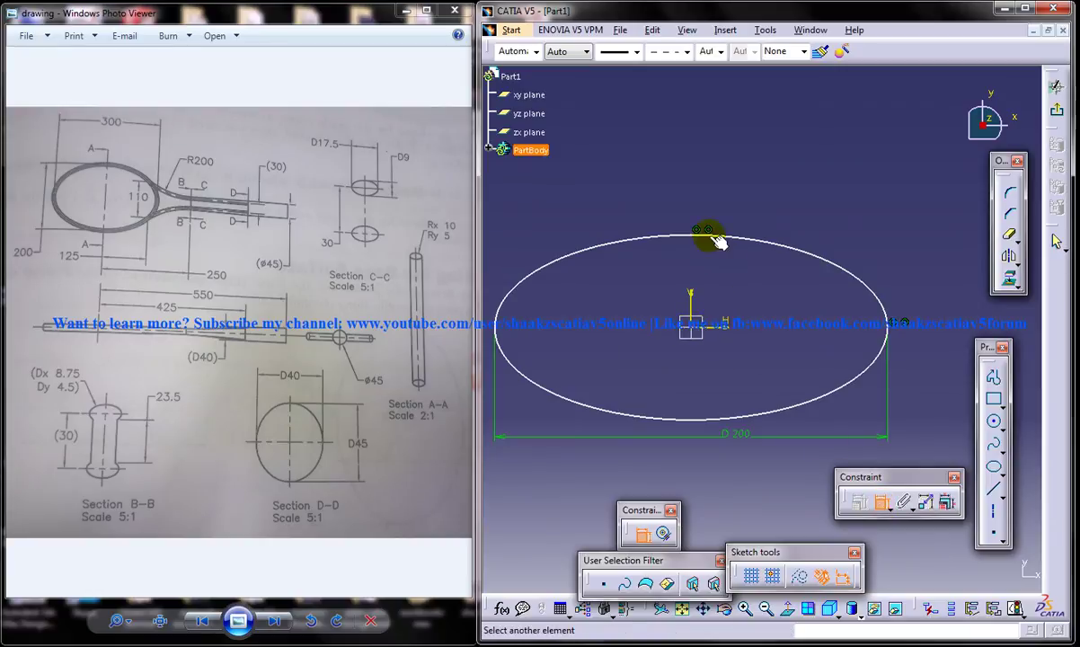
click(709, 237)
click(926, 261)
double_click(926, 261)
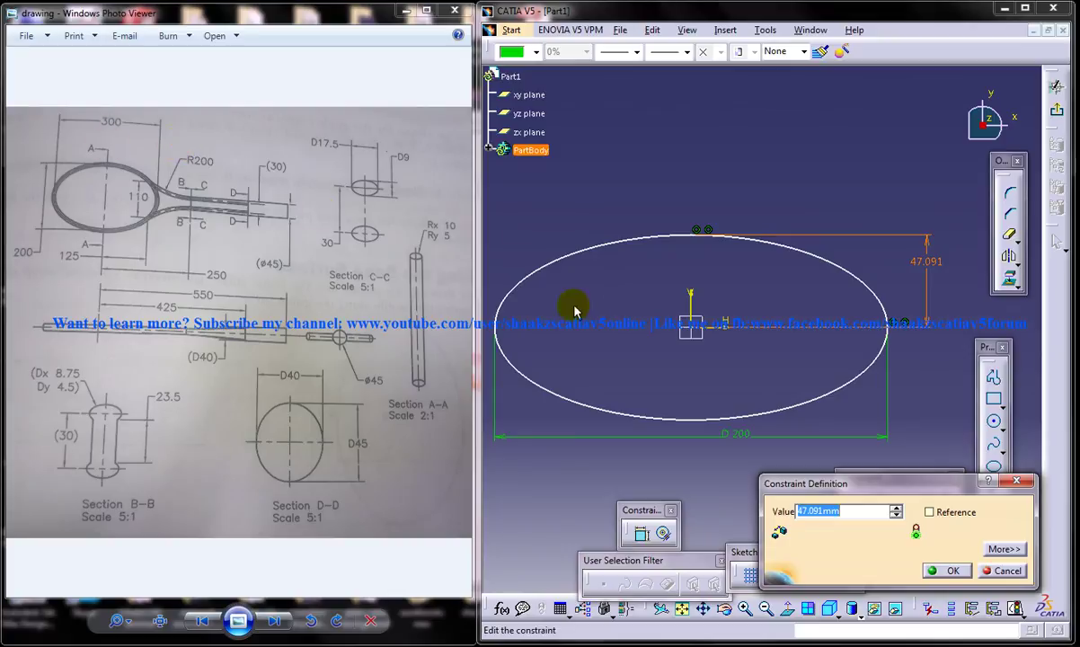
text(150)
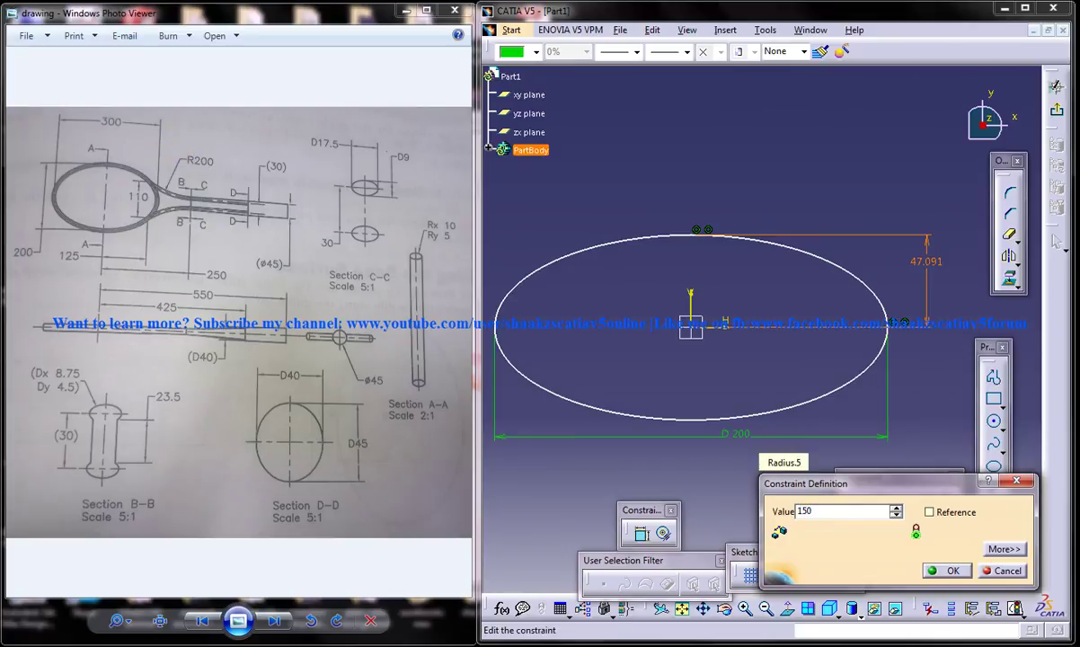
key(Return)
mouse_move(784, 440)
ctrl+middle_down()
mouse_move(841, 229)
mouse_move(808, 278)
mouse_move(776, 265)
ctrl+middle_up()
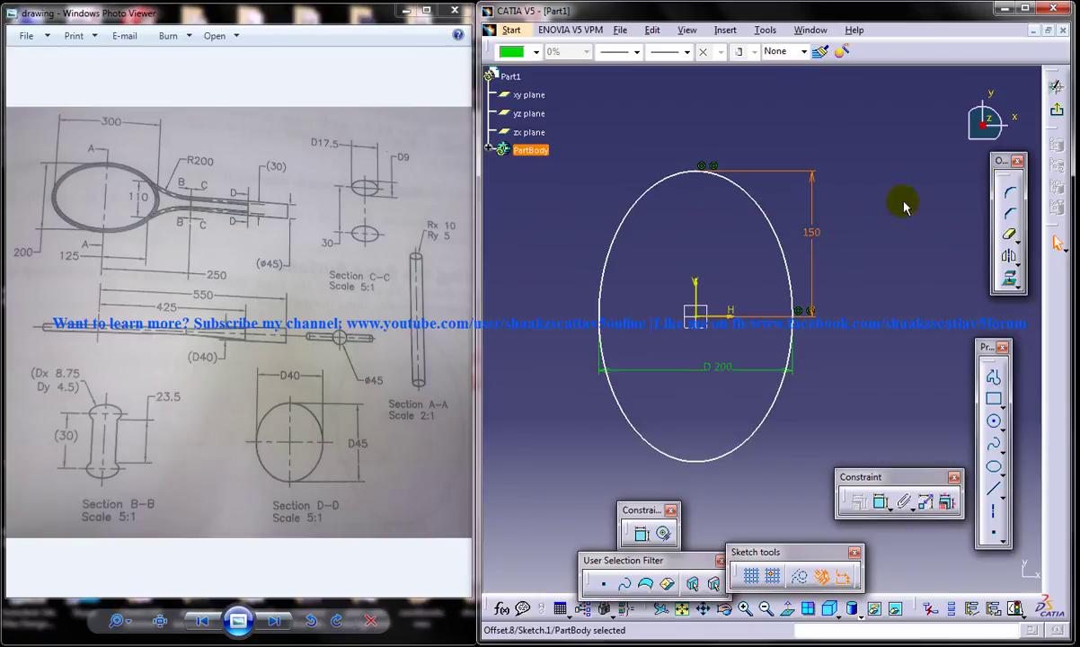
click(1056, 243)
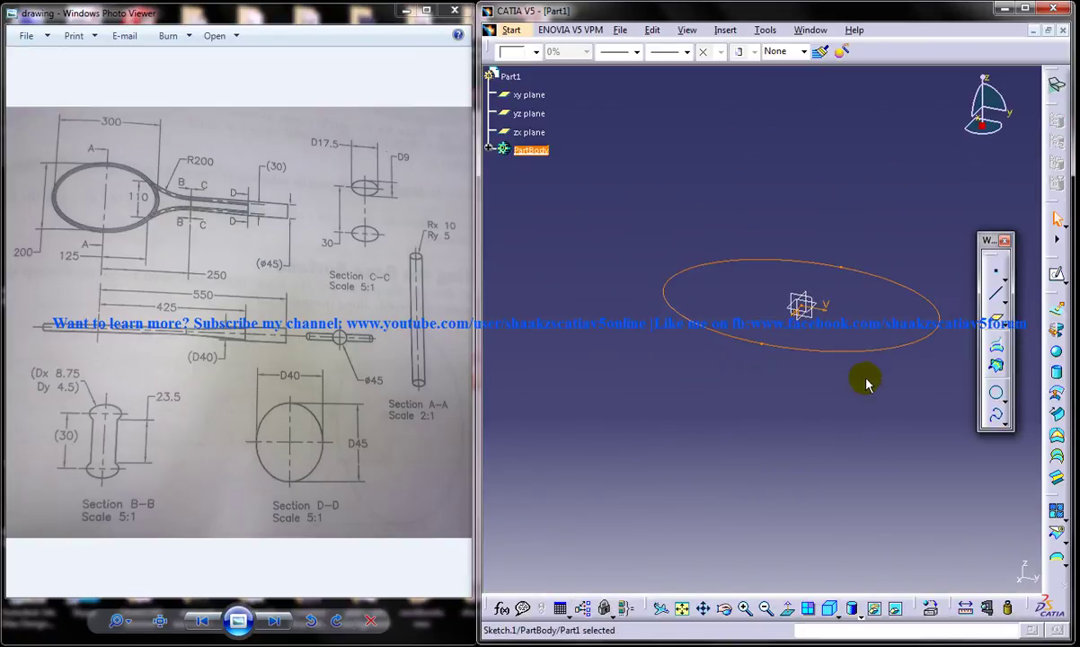
mouse_move(862, 378)
middle_down()
mouse_move(800, 378)
mouse_move(767, 333)
mouse_move(676, 320)
middle_up()
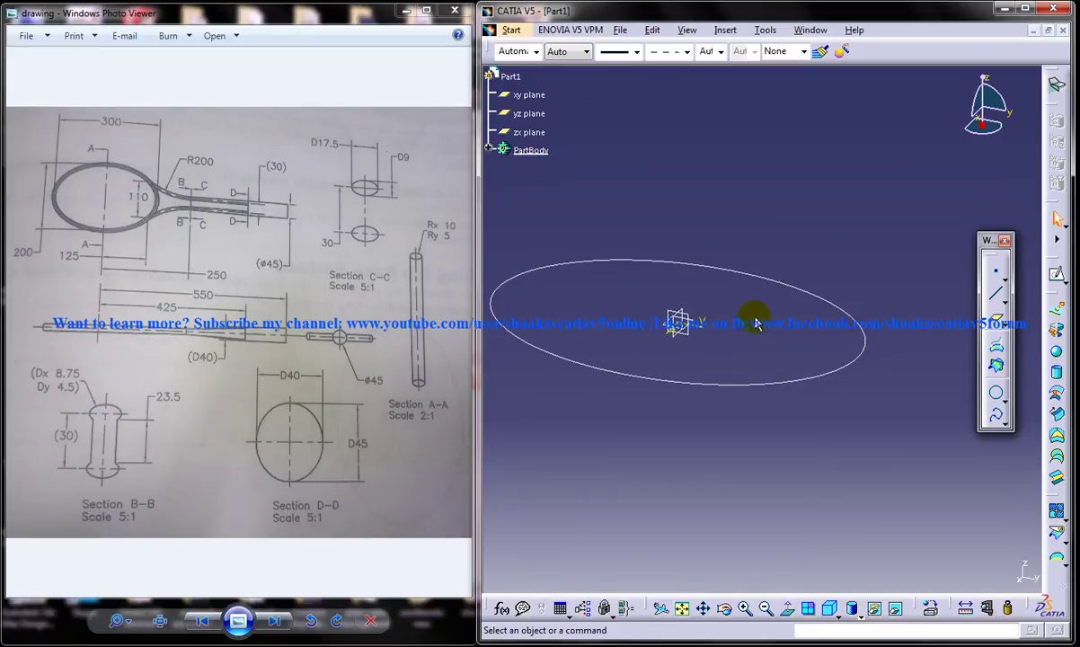
click(678, 317)
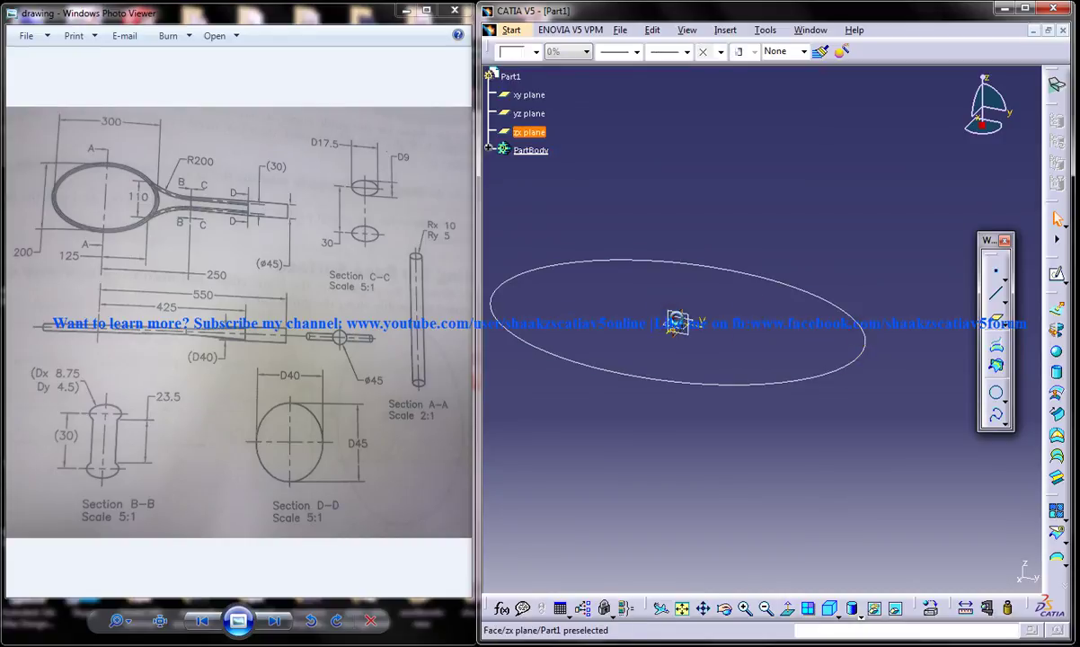
click(698, 322)
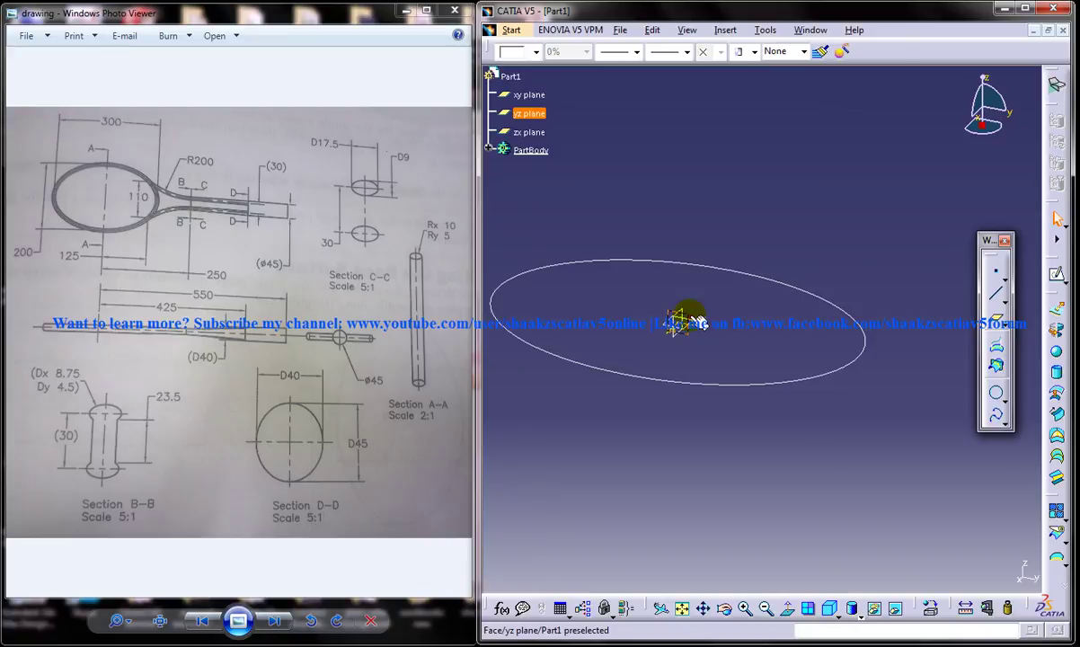
click(531, 150)
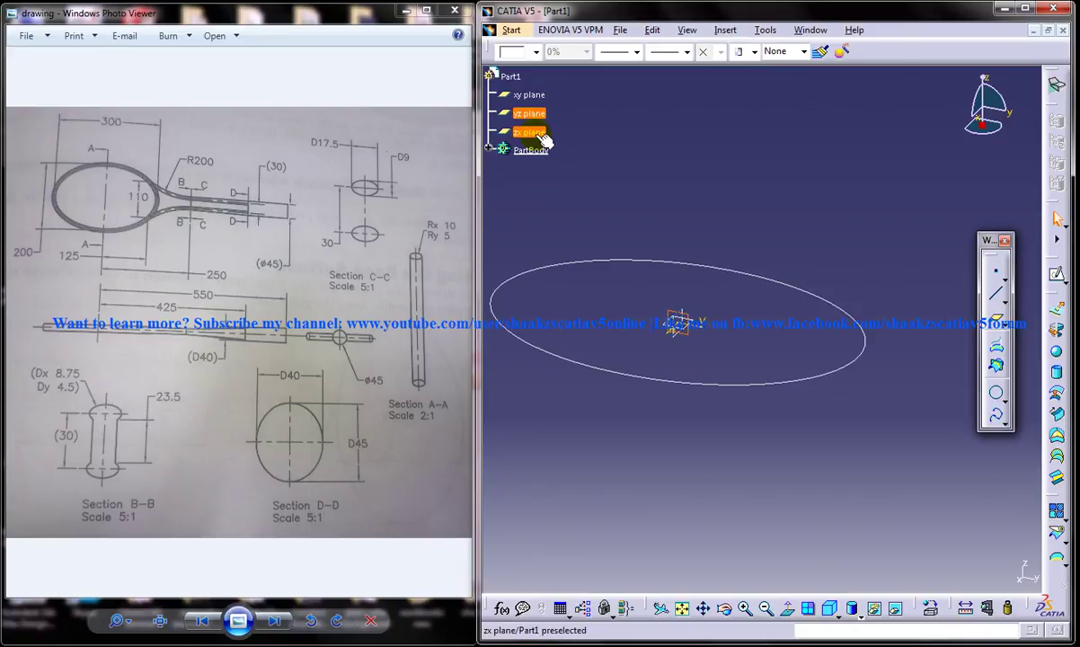
click(680, 313)
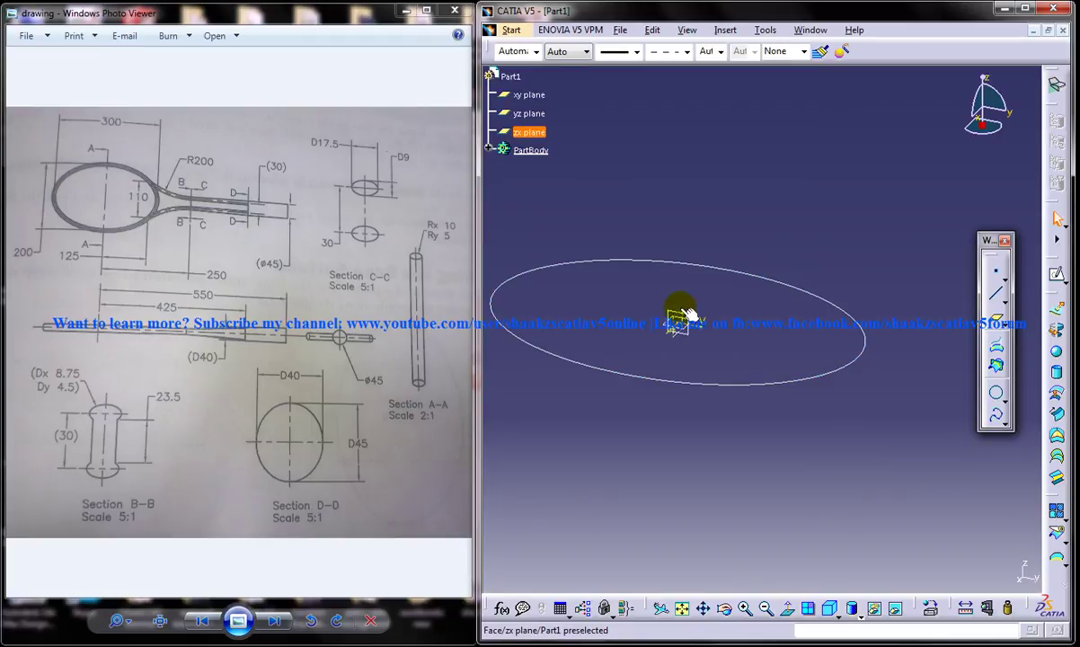
Sketch a small upright ellipse about 15 mm wide on the horizontal axis in the zx plane, just outside the head outline's side
click(1059, 276)
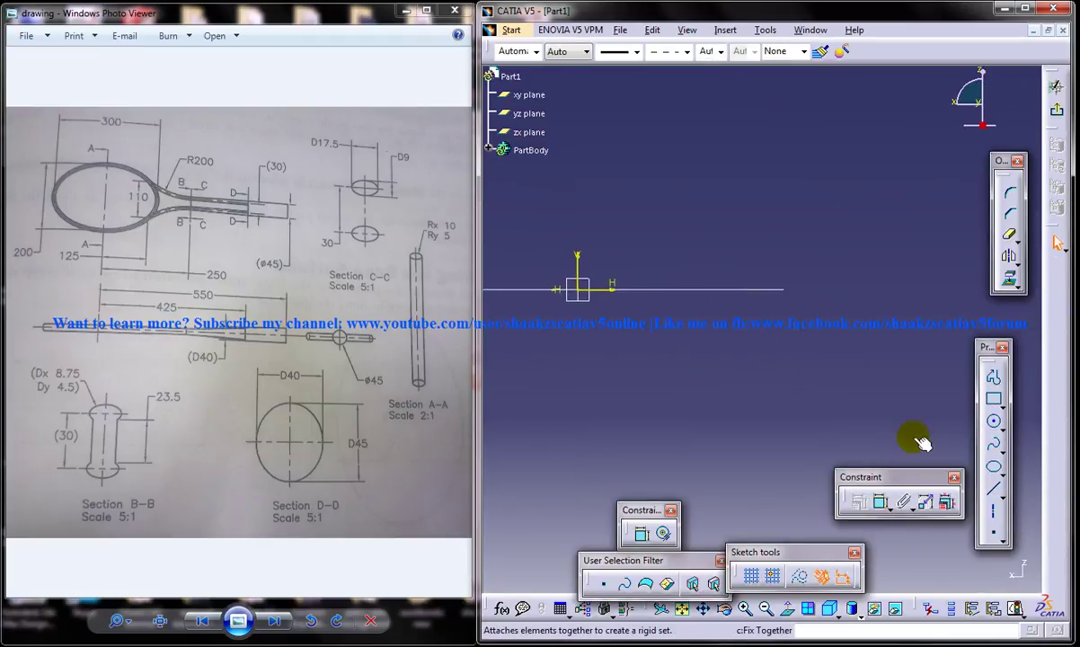
click(994, 423)
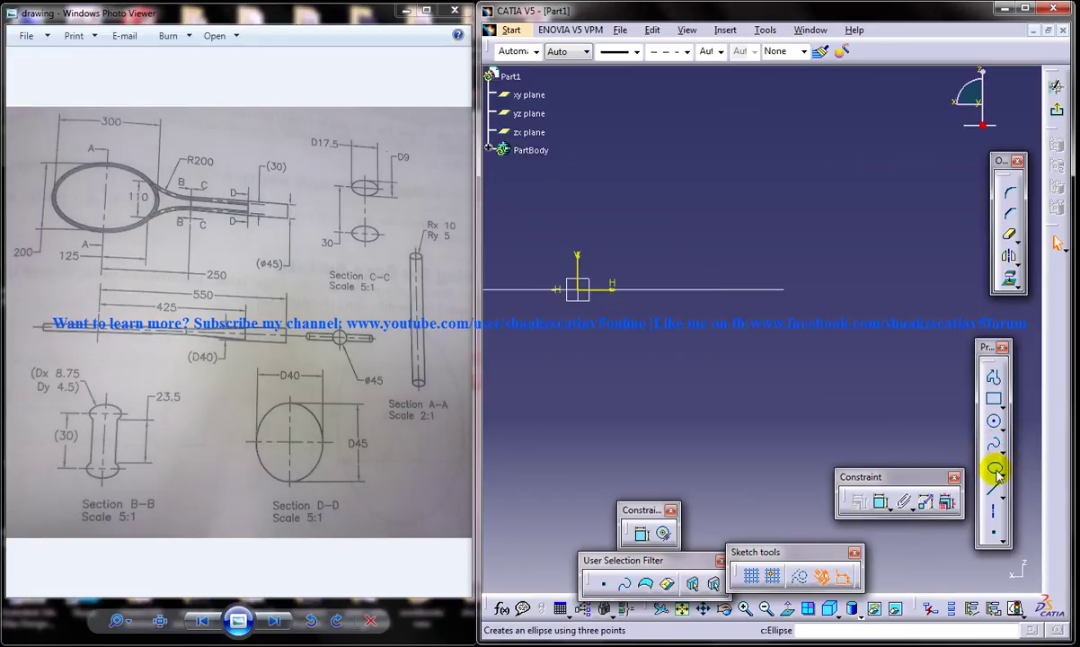
click(806, 286)
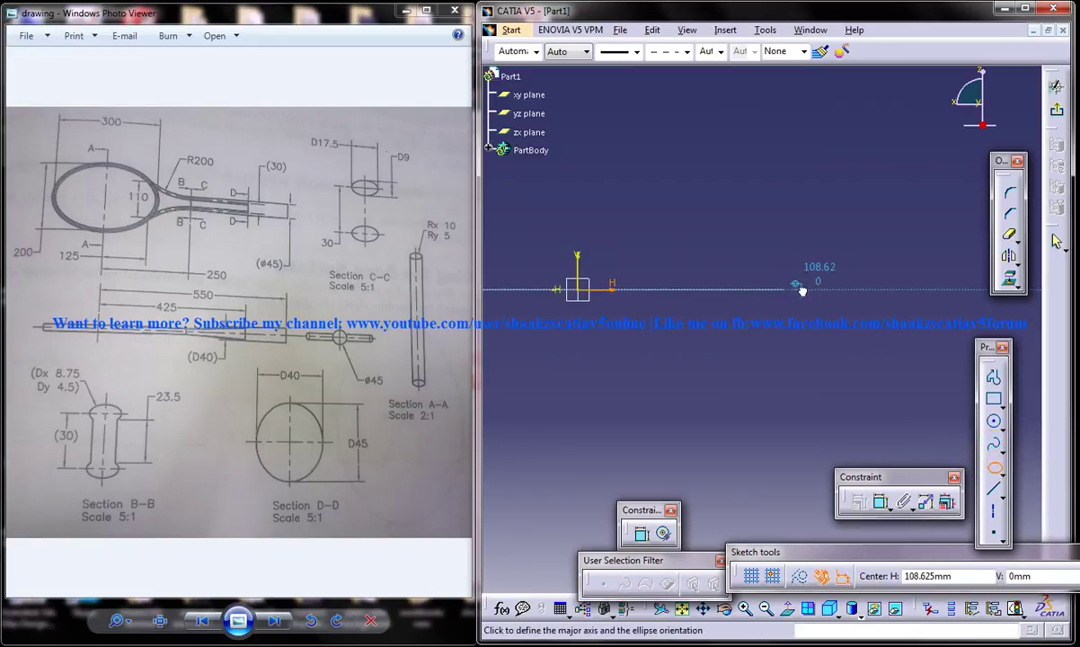
click(803, 259)
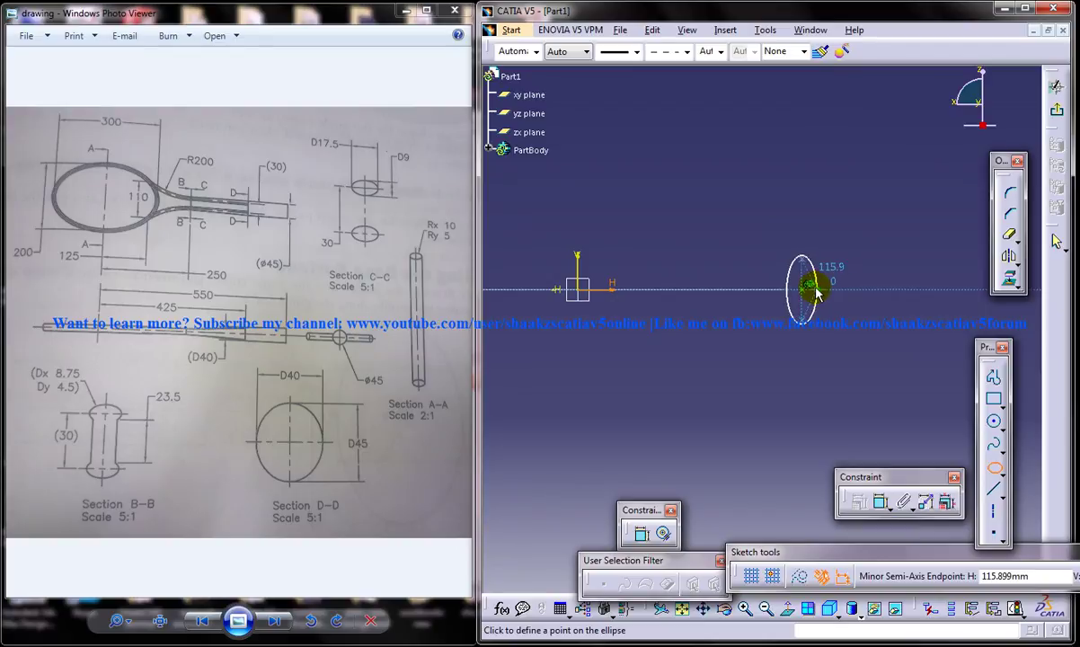
click(816, 285)
scroll(819, 270, up, 3)
middle_drag(841, 269, 730, 313)
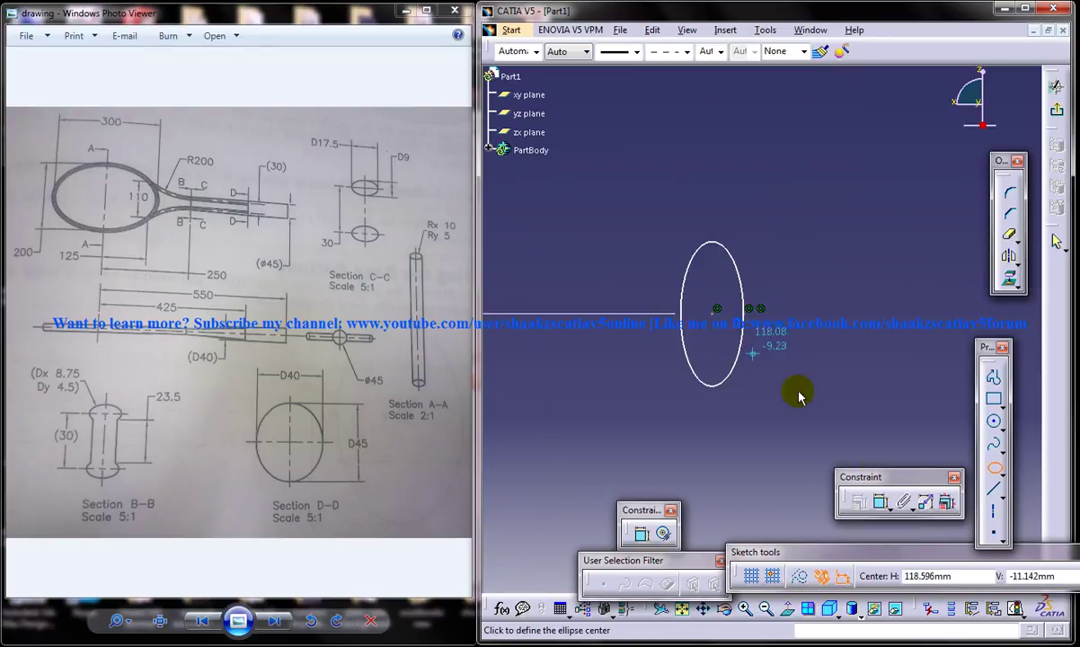
key(Escape)
Project the head outline into the sketch and convert the projection to construction geometry
click(628, 314)
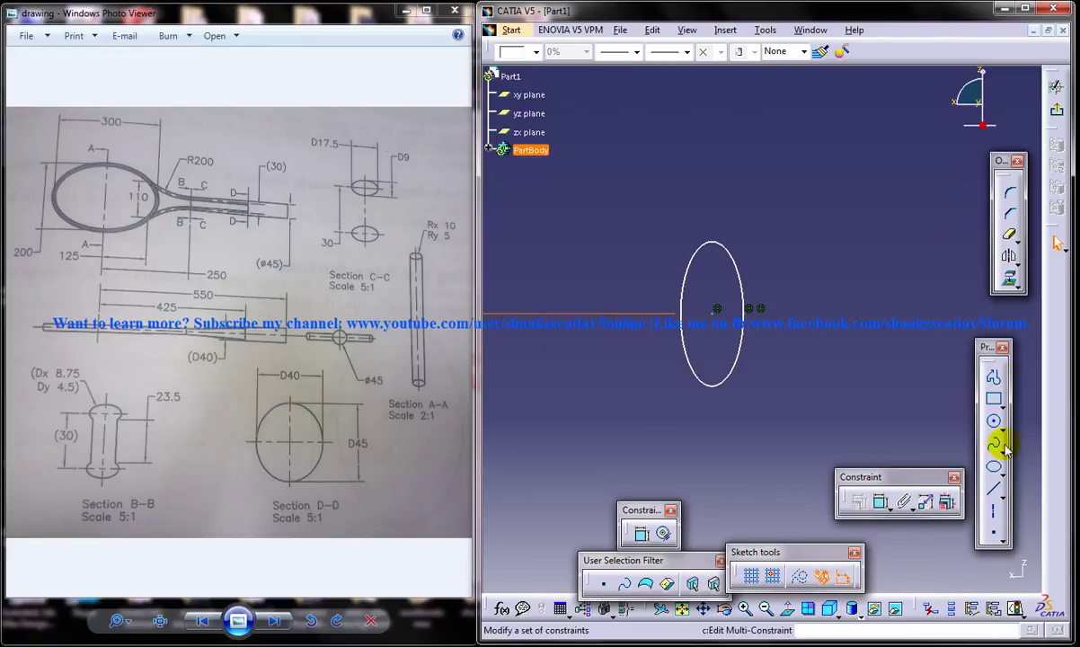
click(1008, 277)
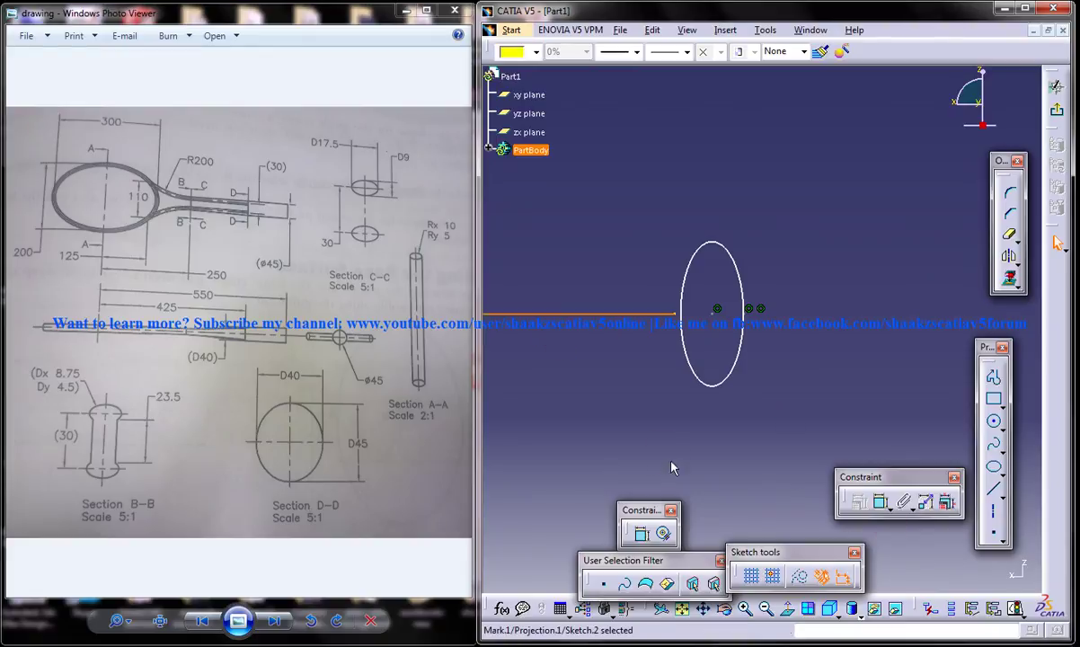
click(799, 578)
drag(692, 367, 669, 368)
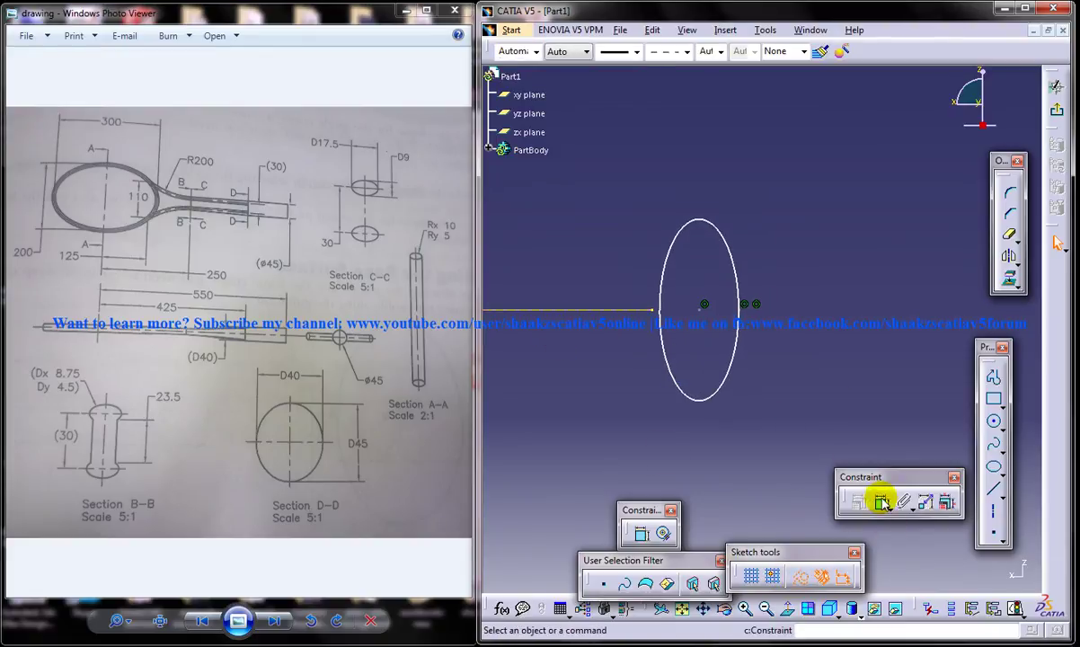
Constrain the small ellipse's centre to coincide with the end point of the projected head outline
click(881, 502)
click(660, 314)
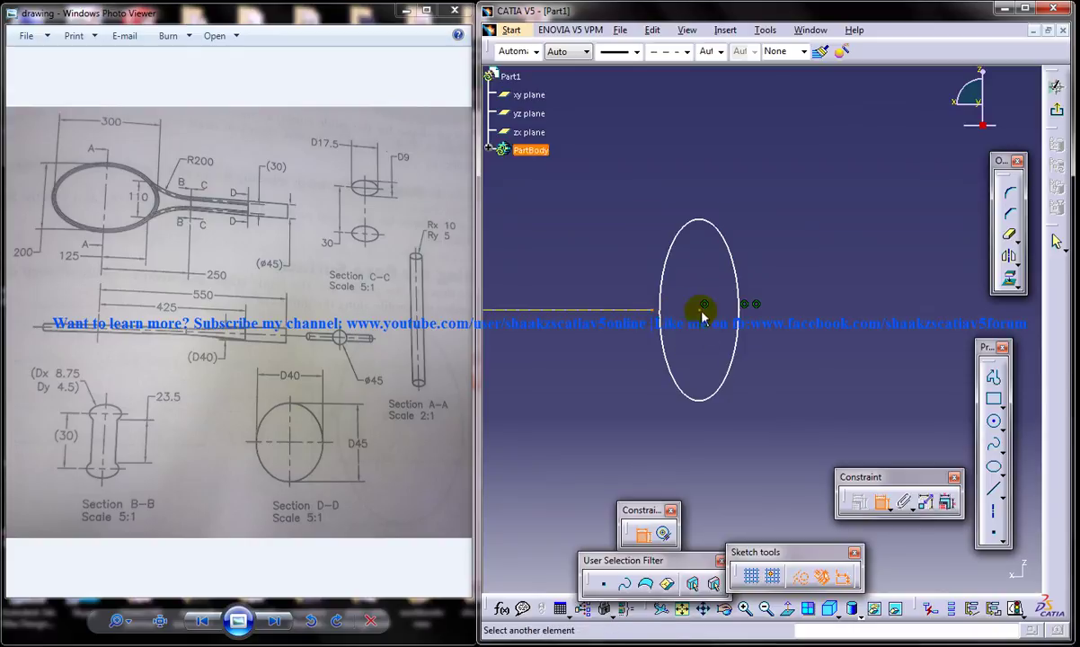
click(698, 308)
right_click(778, 357)
click(827, 467)
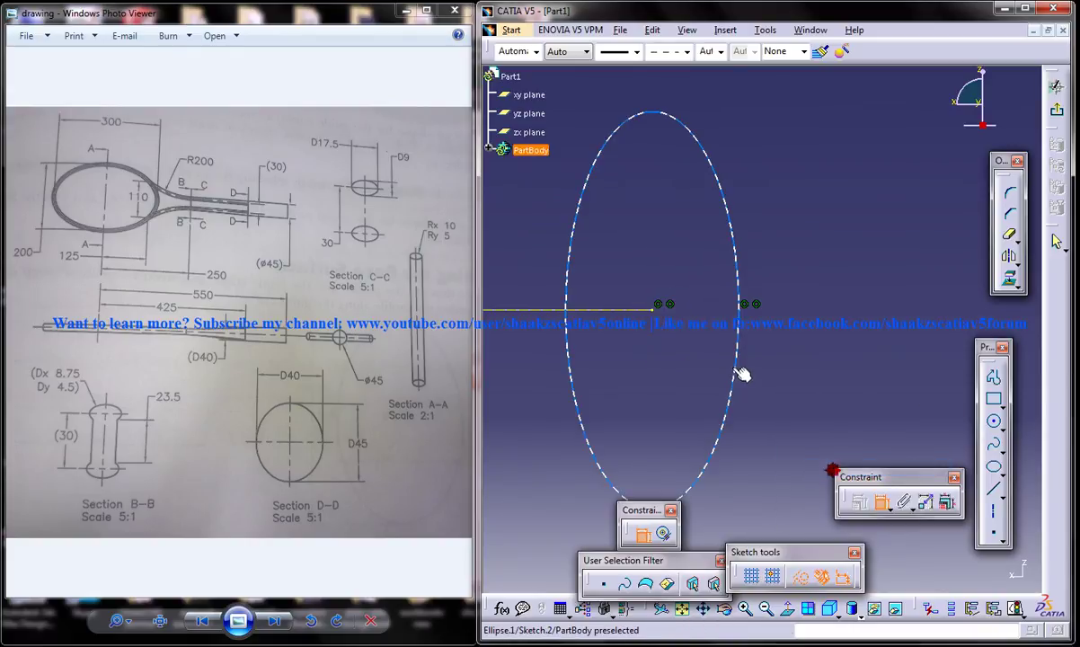
Dimension the small ellipse's vertical diameter and set it to 20 mm
click(739, 296)
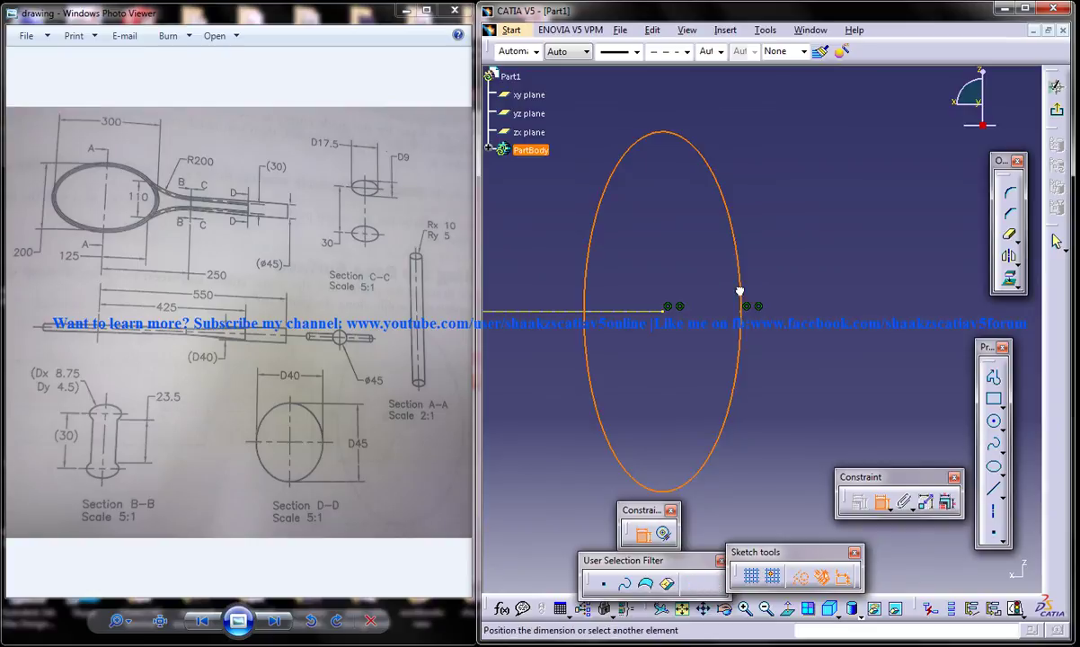
click(778, 178)
double_click(779, 191)
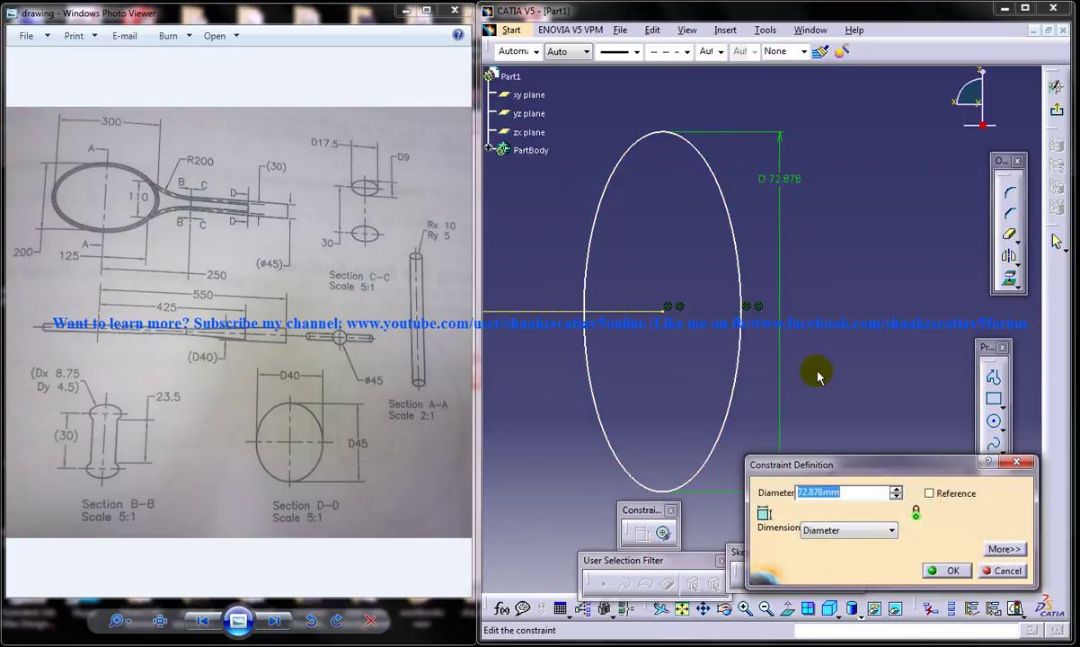
text(20)
key(Return)
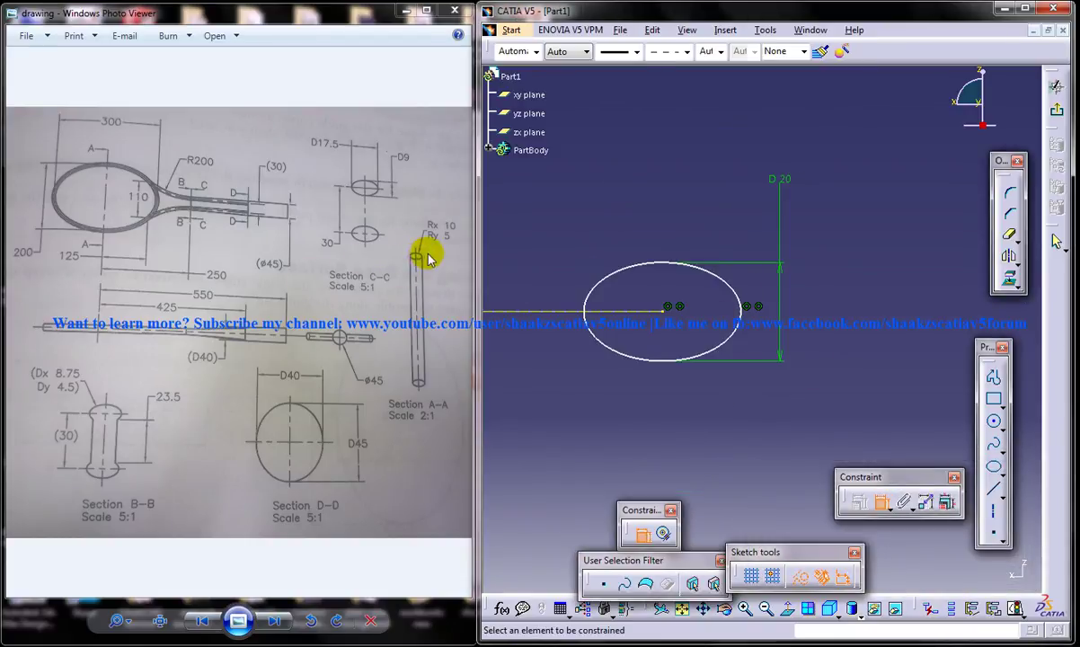
Dimension the small ellipse's horizontal semi-axis from its centre, set it to 5 mm, and exit the sketch
click(670, 310)
click(694, 357)
double_click(705, 400)
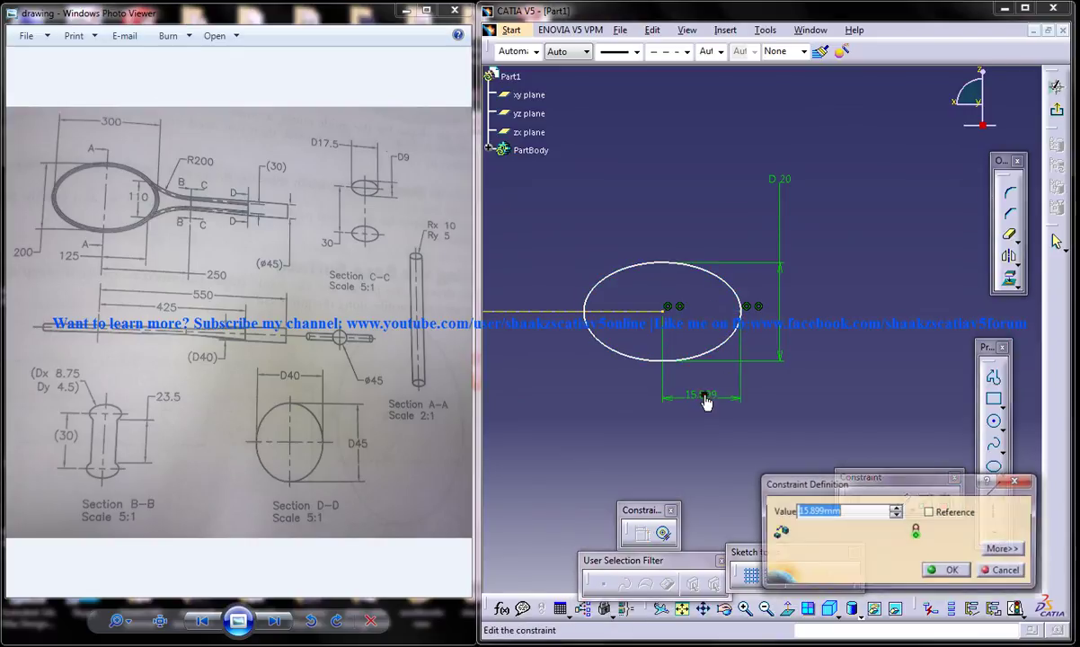
text(5)
key(Return)
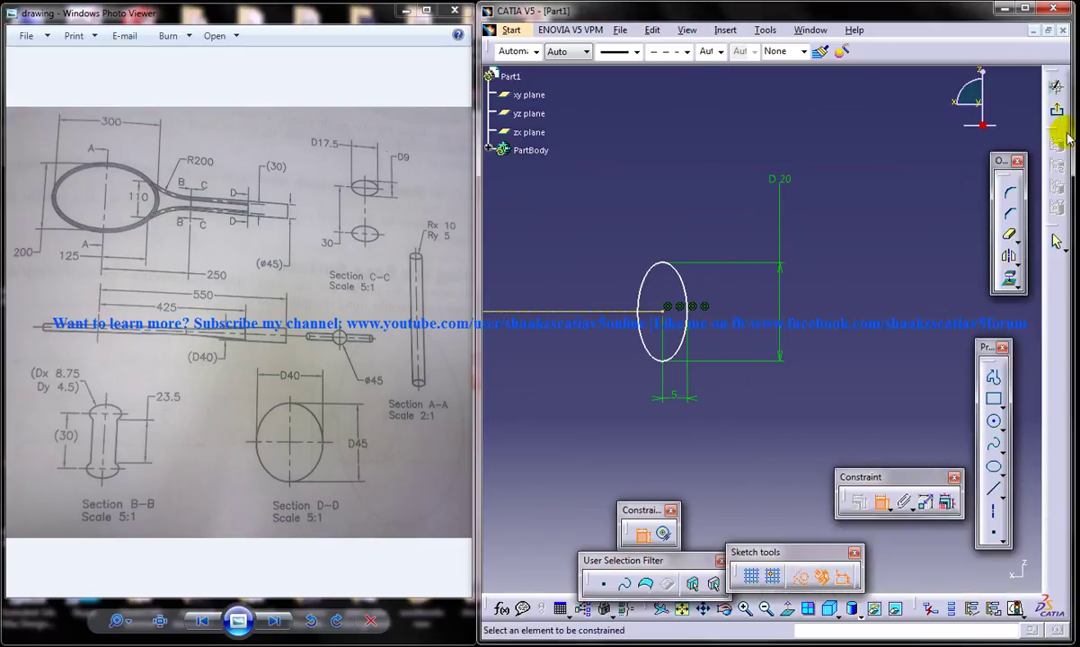
click(1056, 110)
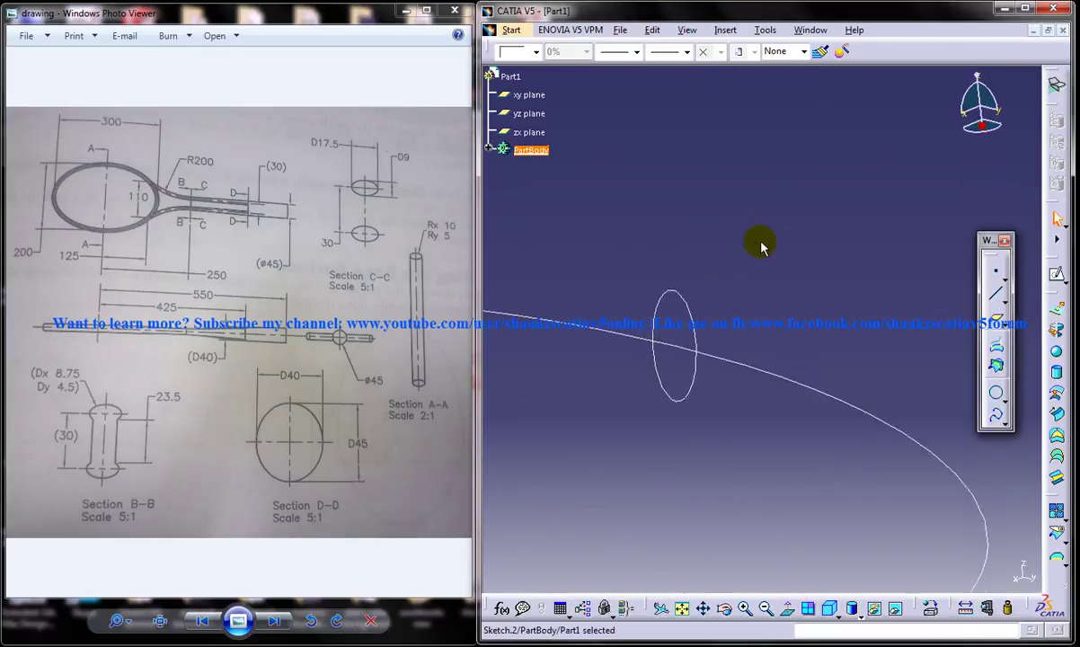
Create an explicit swept surface with reference surface, using the small ellipse as profile and the head outline as guide curve
click(811, 274)
ctrl+middle_drag(813, 268, 810, 265)
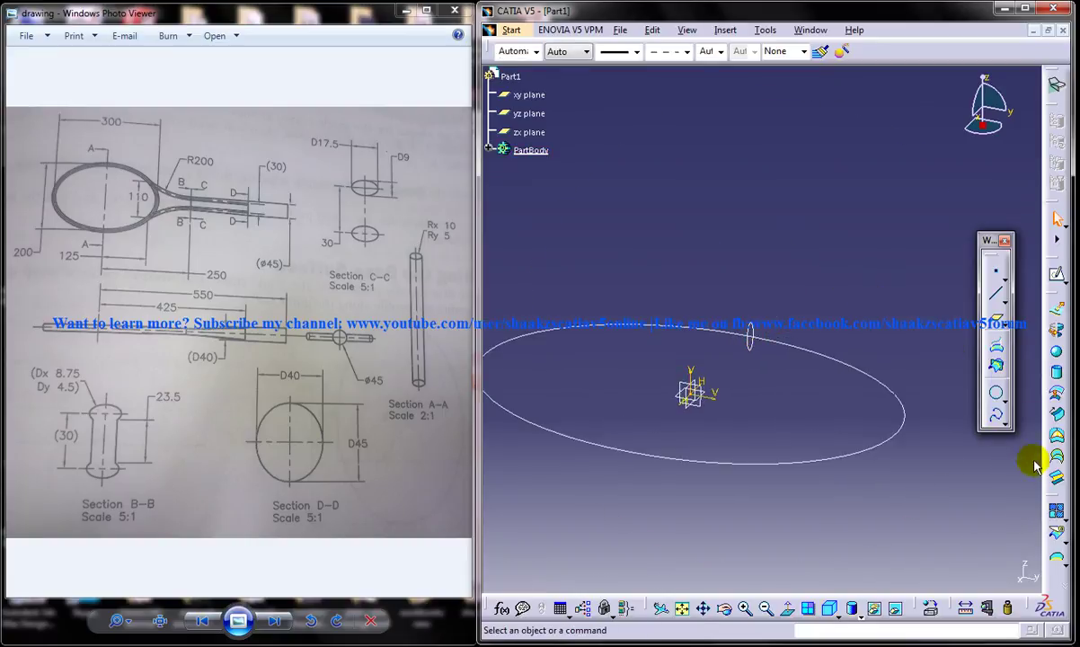
click(1056, 437)
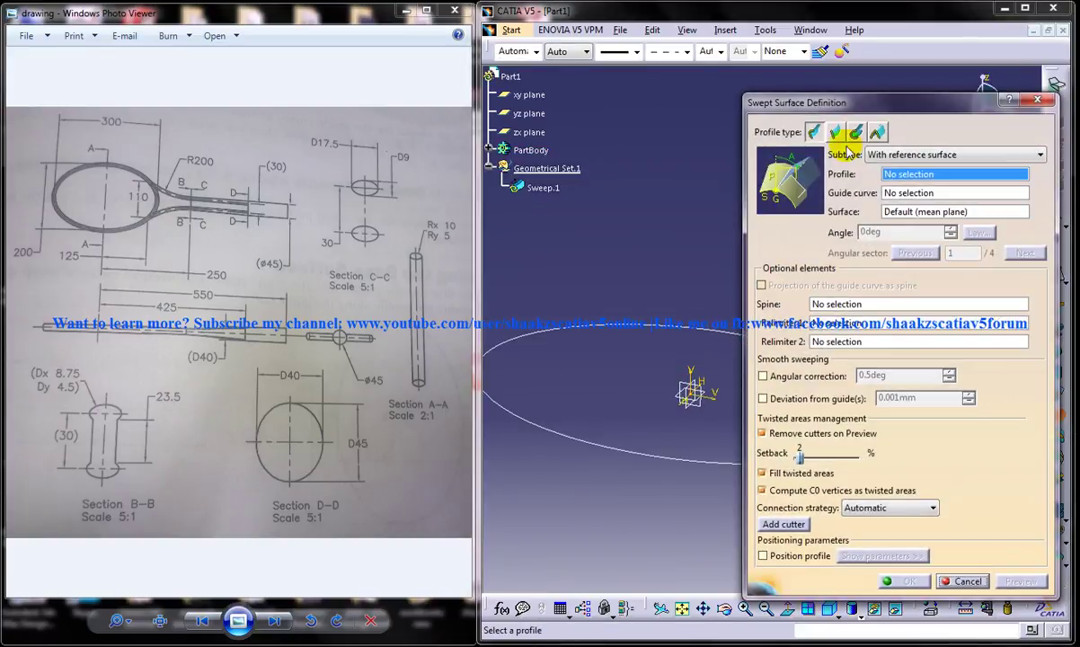
drag(847, 101, 343, 100)
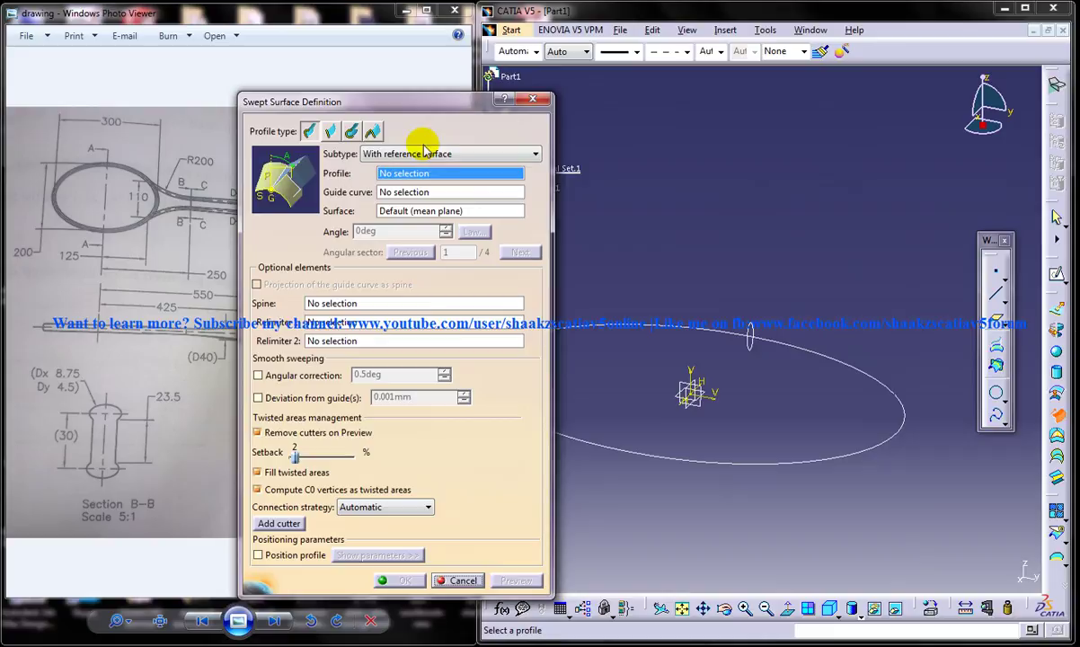
click(759, 333)
click(766, 334)
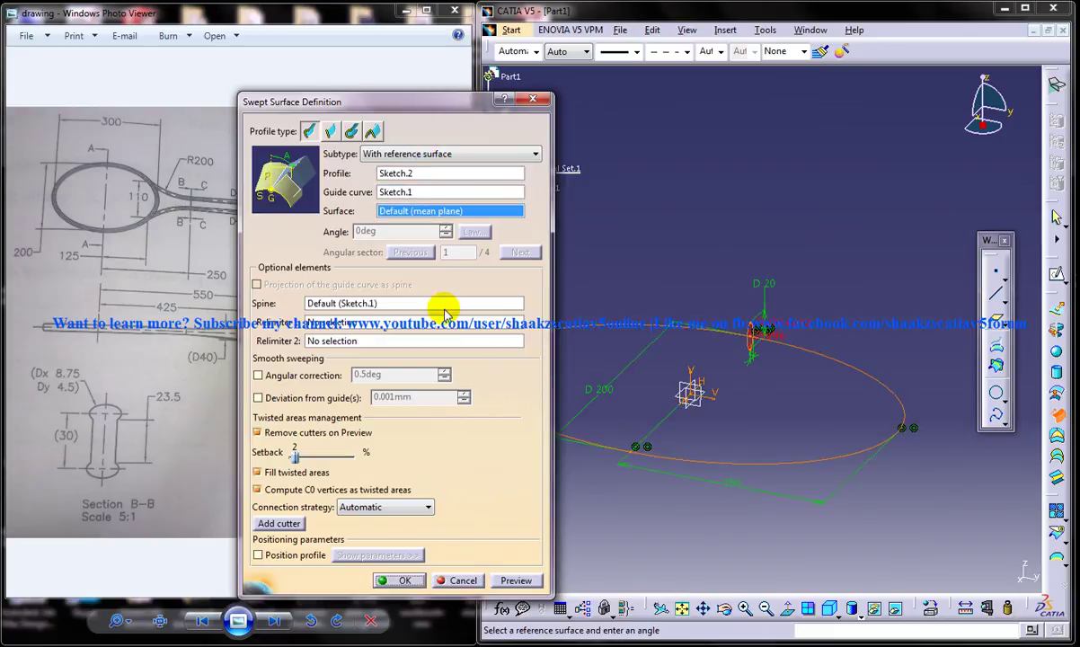
drag(364, 102, 300, 85)
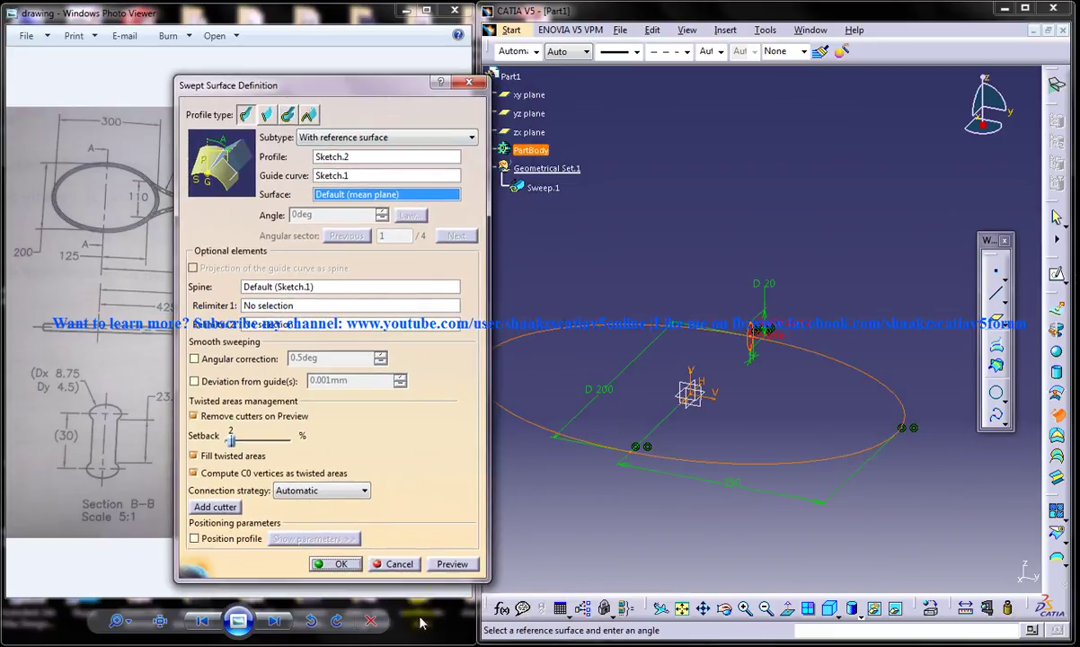
click(451, 564)
click(337, 563)
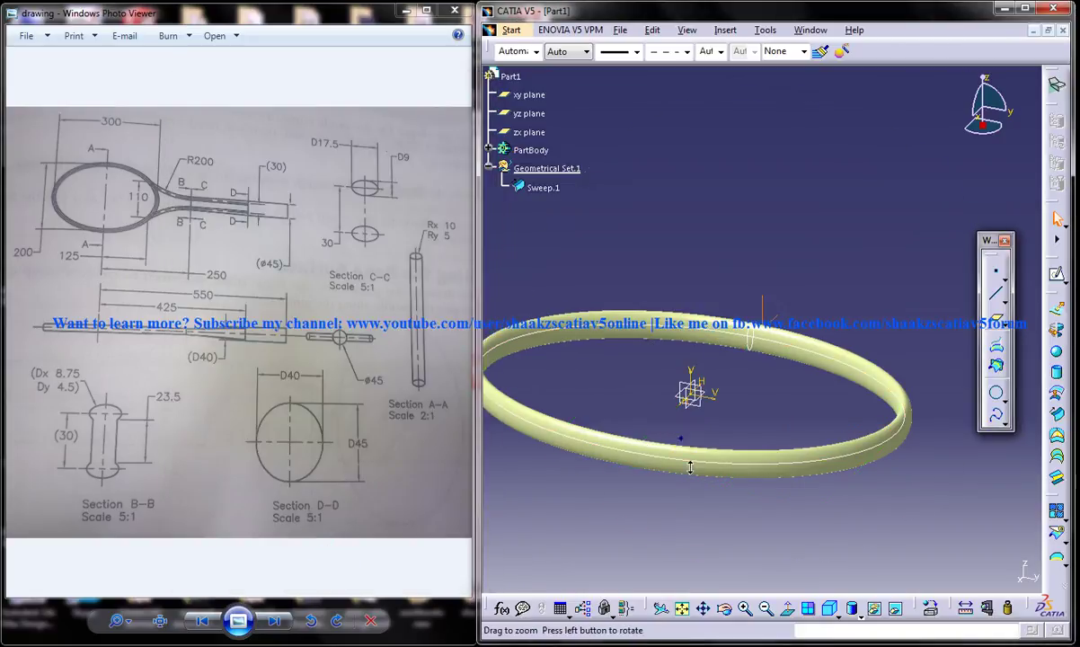
middle_drag(690, 466, 743, 347)
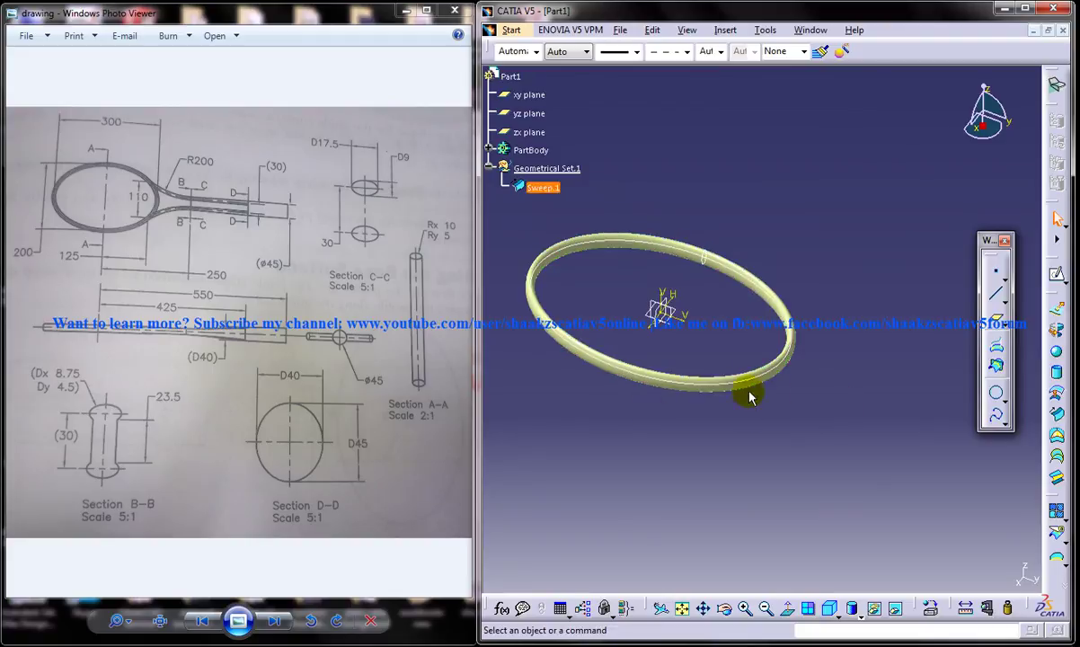
middle_drag(731, 441, 768, 458)
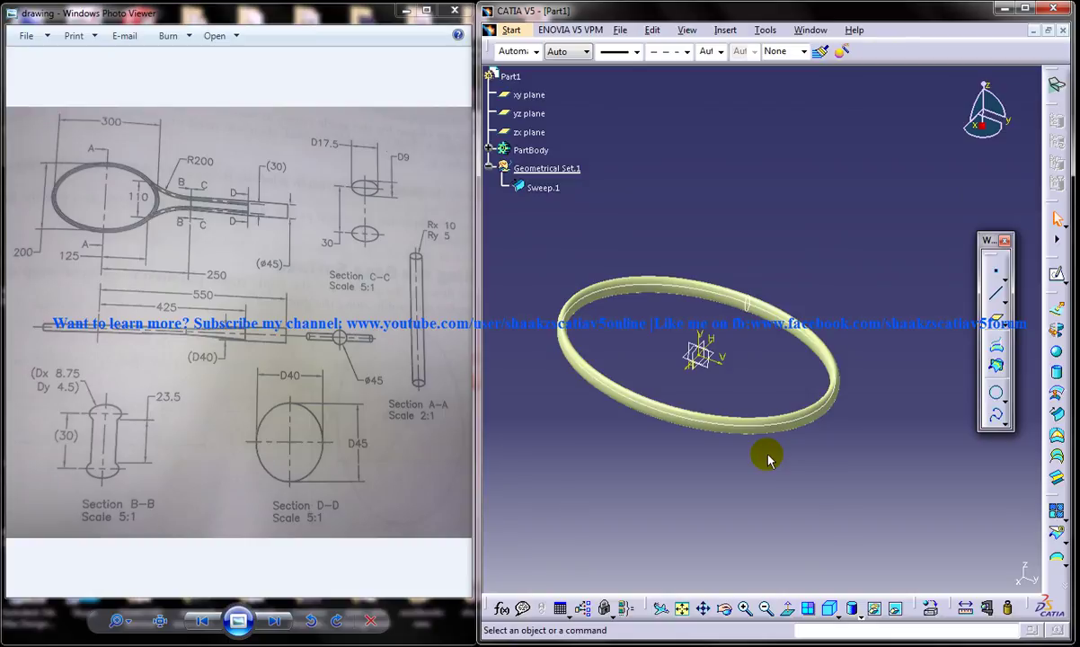